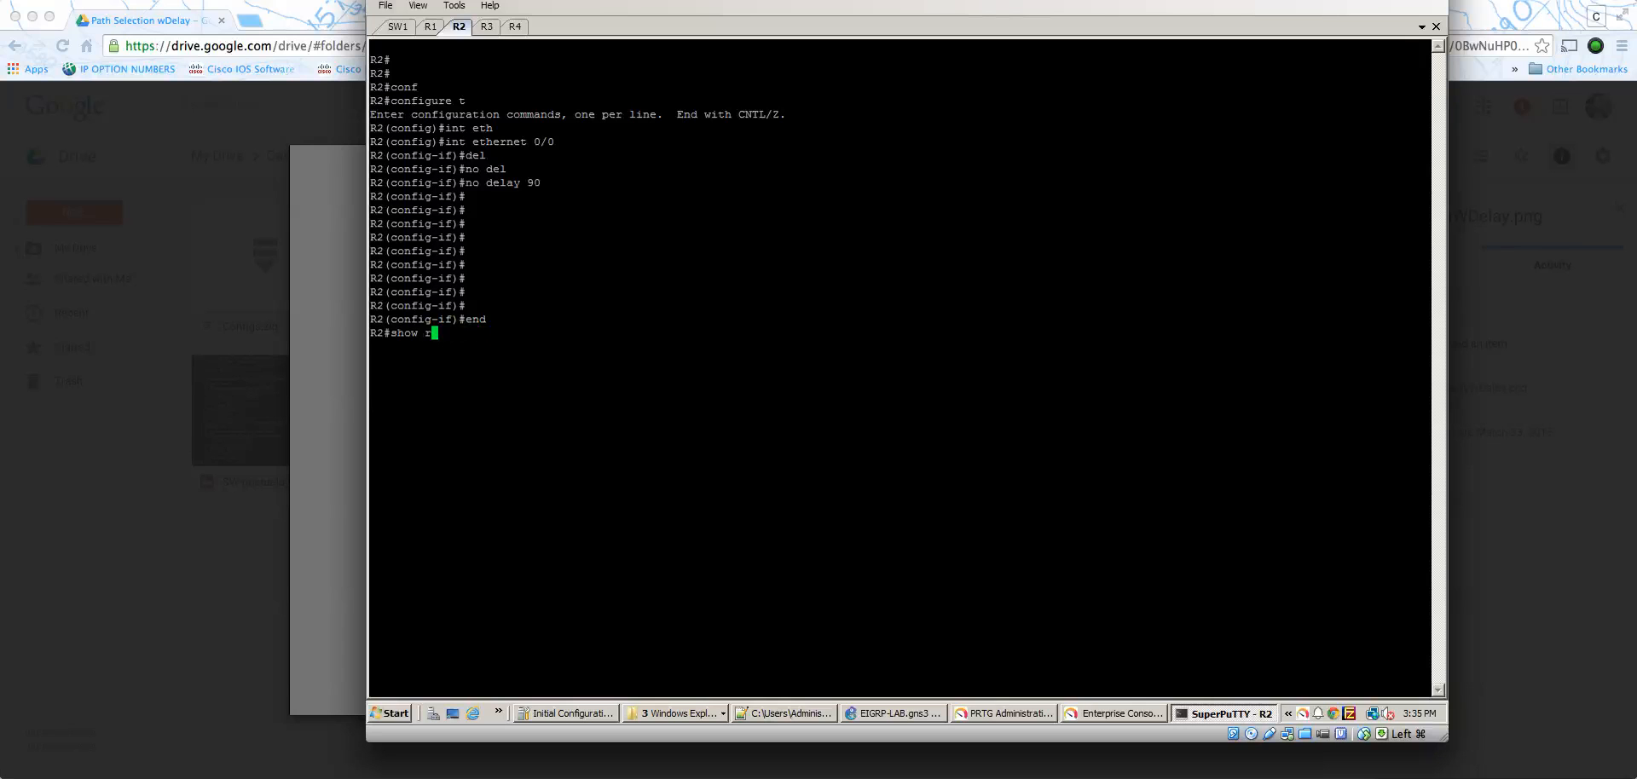
- Display the delay setting of interface Ethernet 0/0 on R2 by filtering the interface output for DLY
type("w int eth")
key("Tab")
type("0")
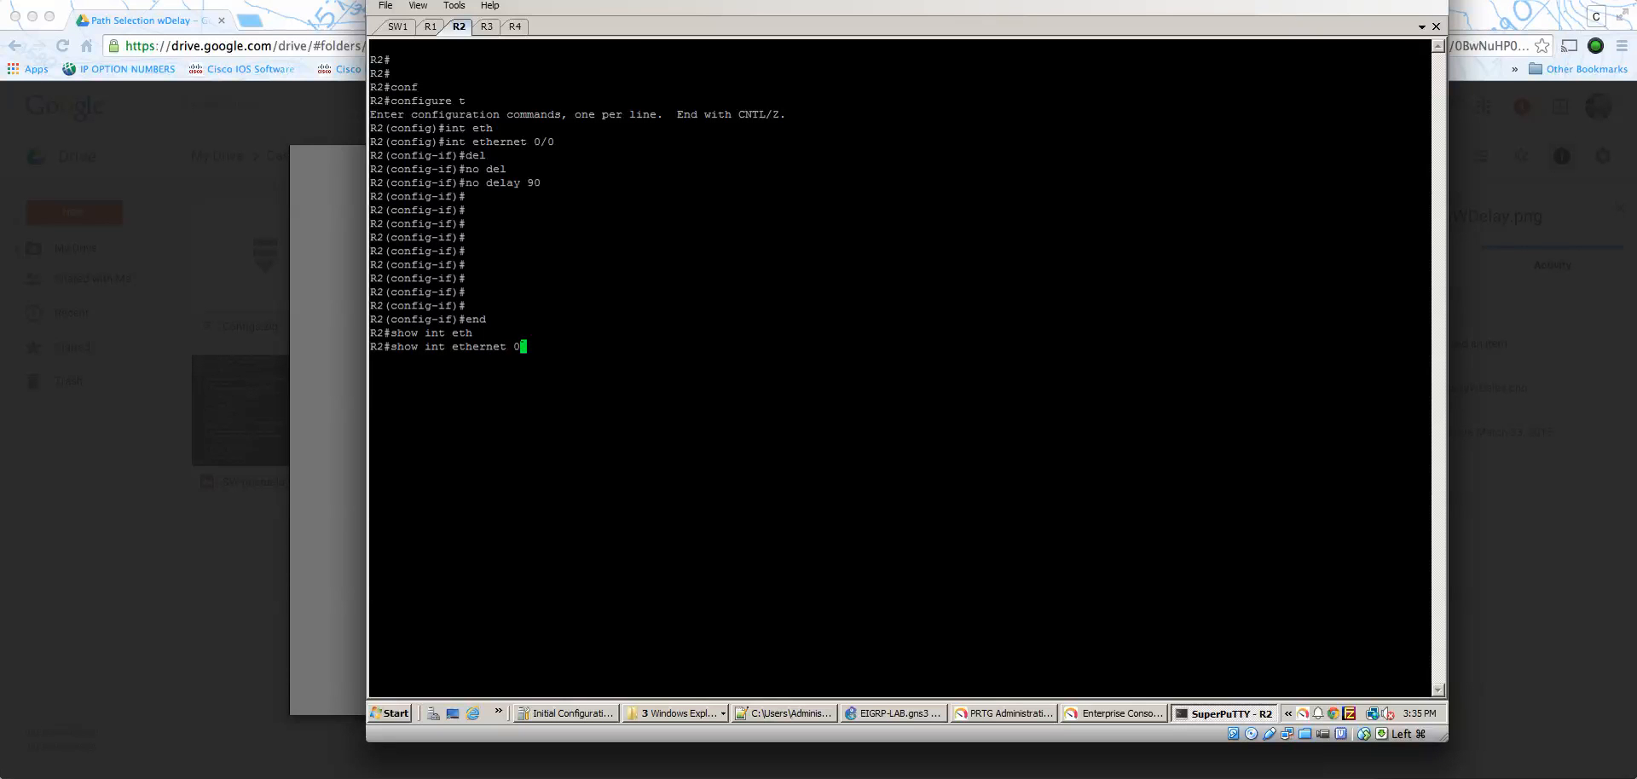
type("/0 ")
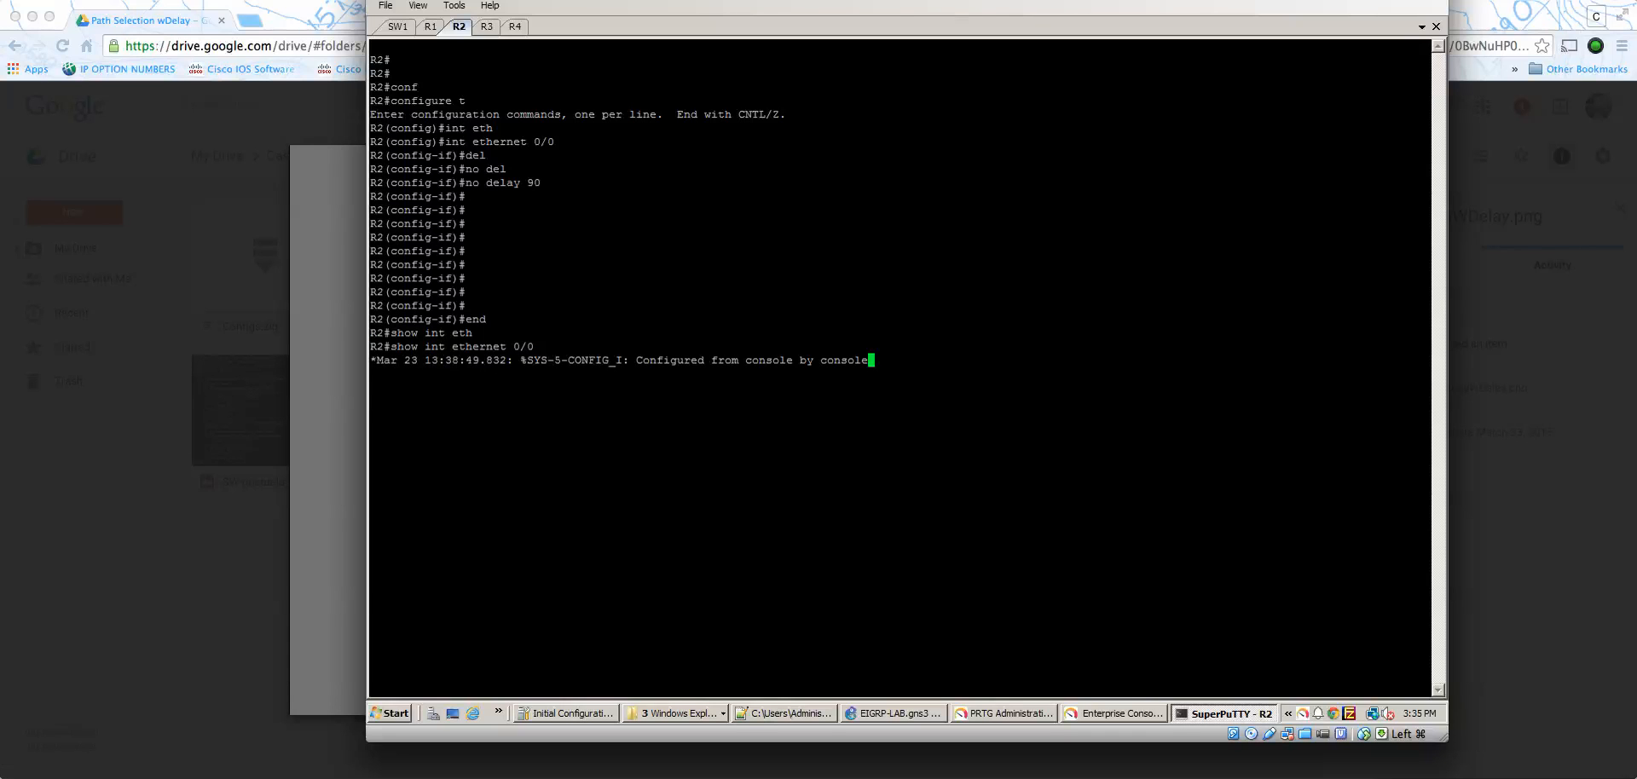
type("|")
key("Tab")
key("Tab")
type("inc")
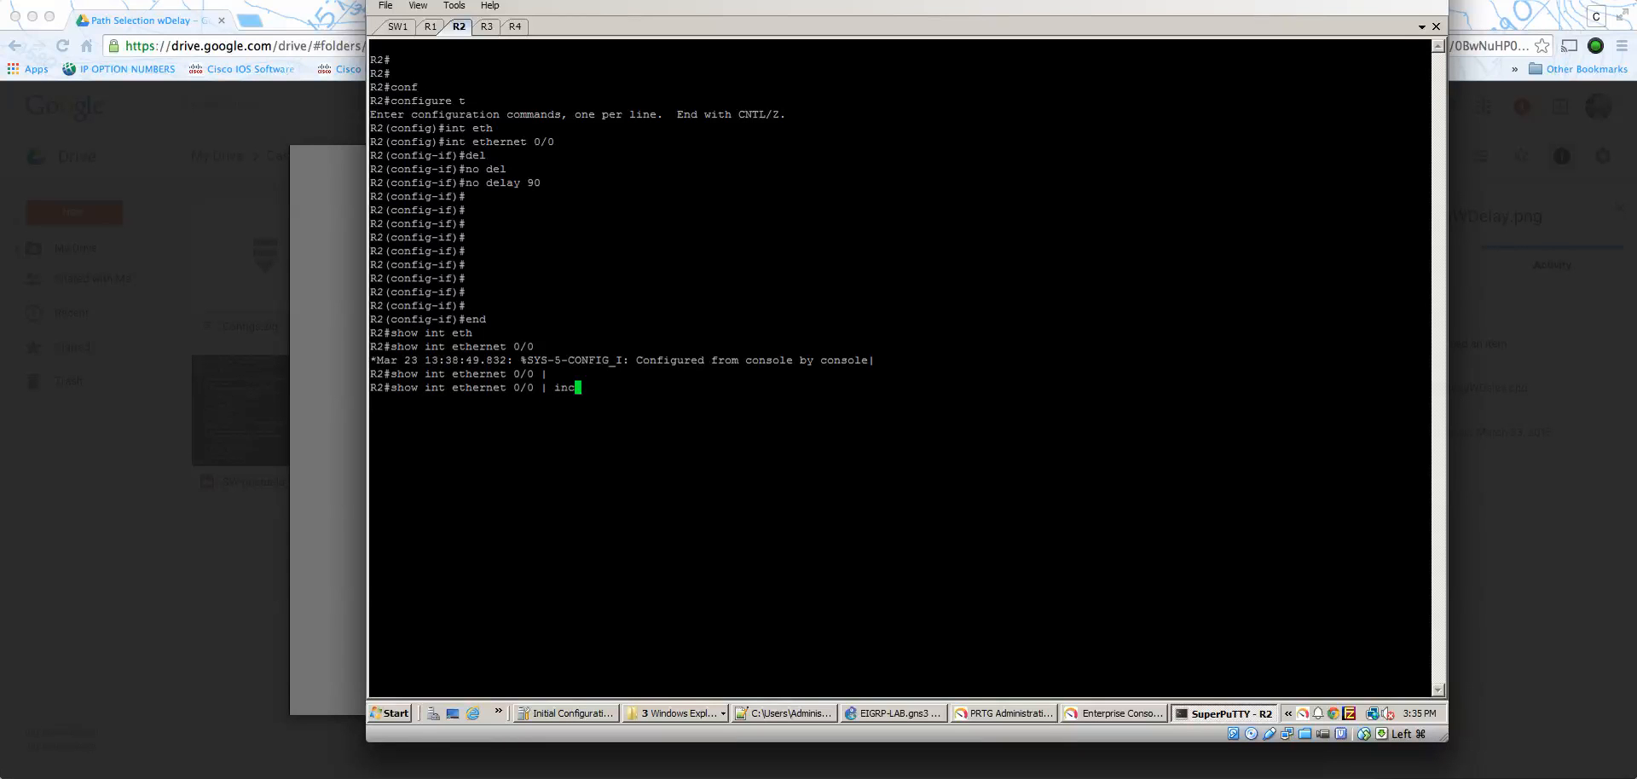
key("ctrl+a")
key("Tab")
type("DL")
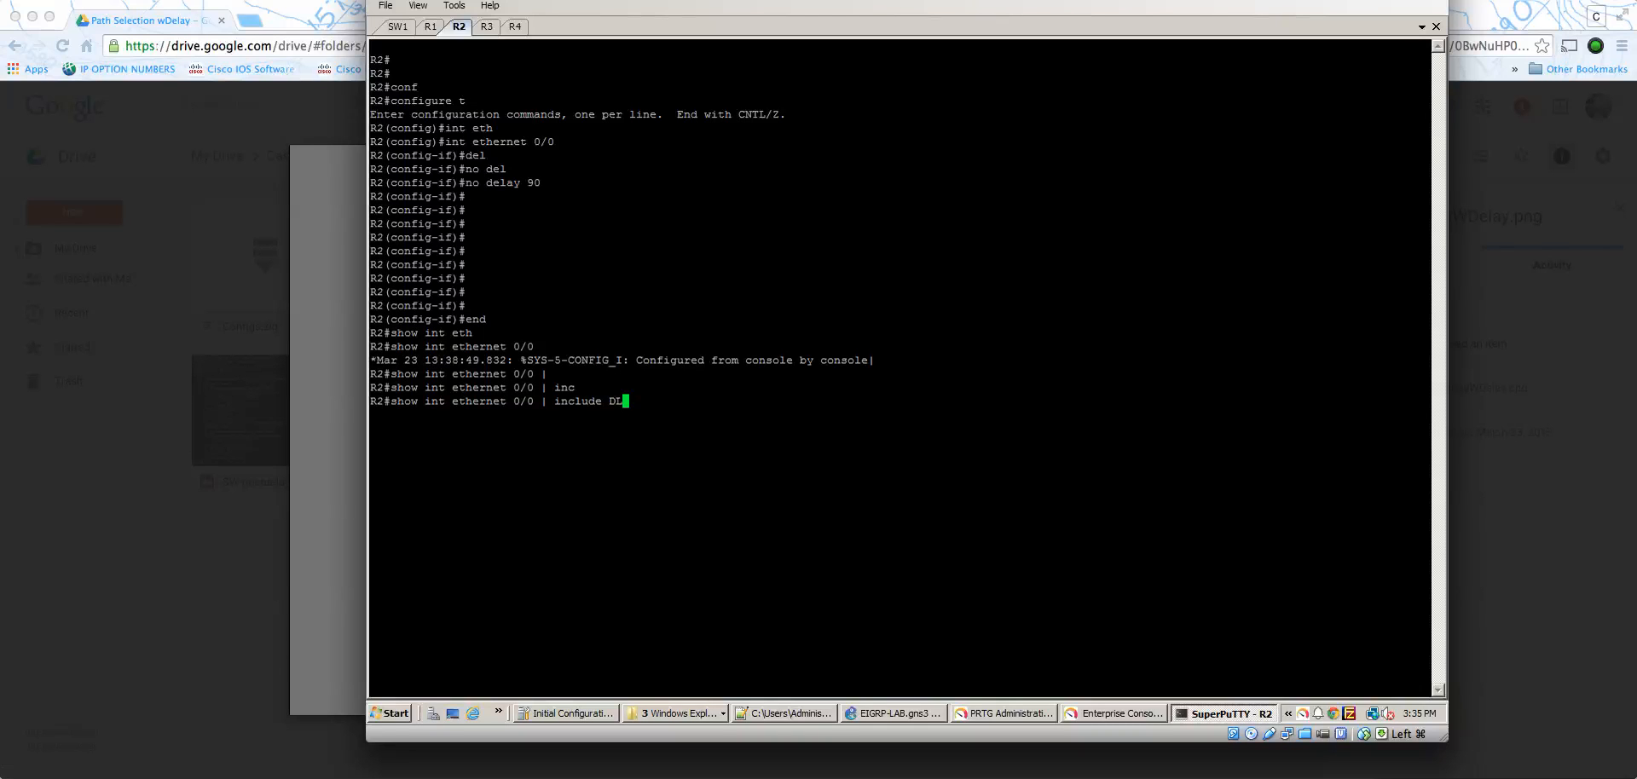
type("Y")
key("Return")
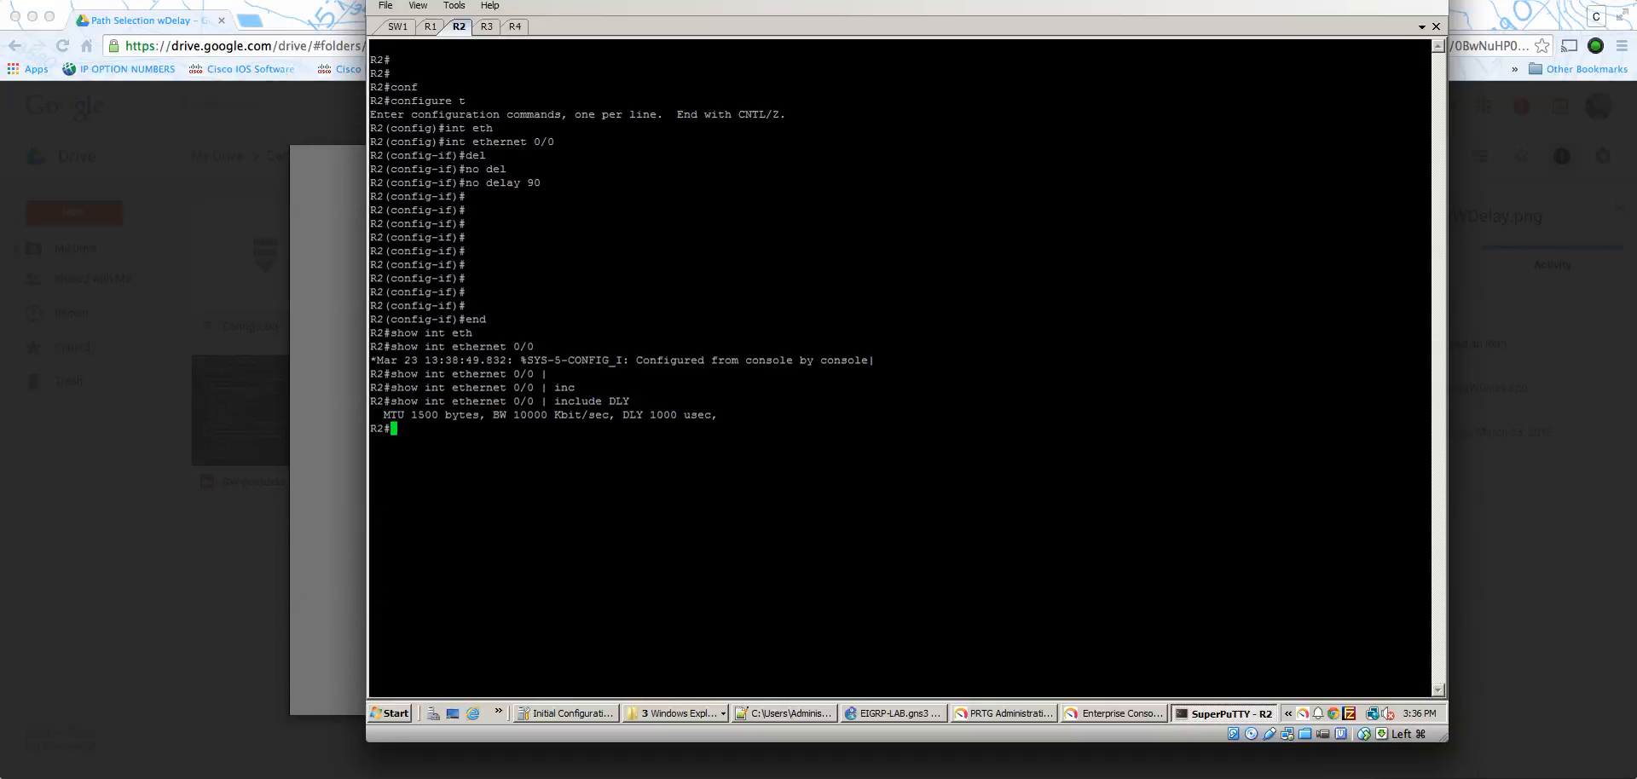
- Switch to the R3 session and exit interface configuration mode back to the privileged prompt
left_click(487, 26)
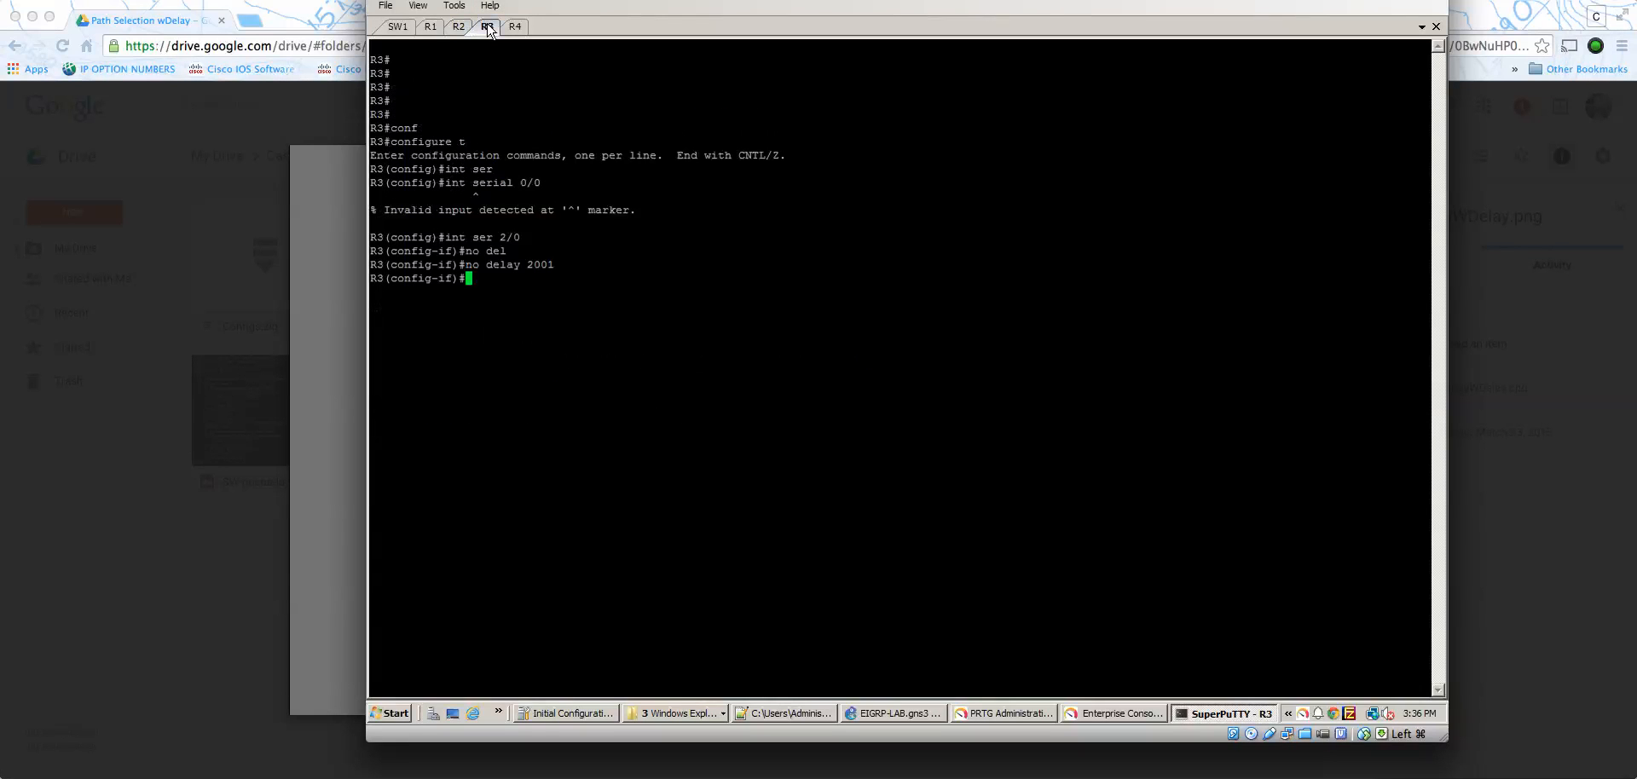
type("end")
key("Return")
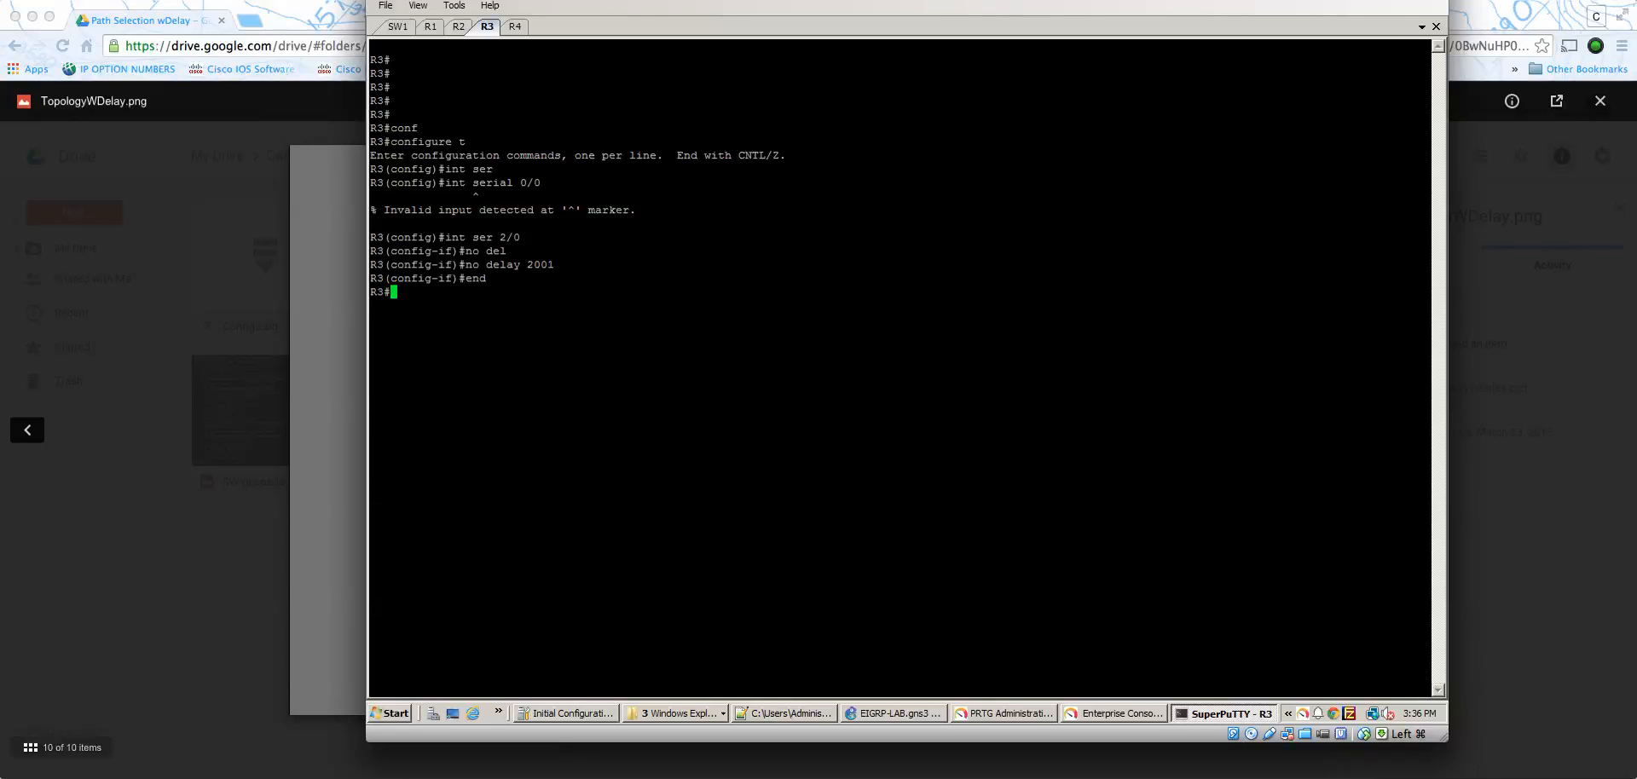
key("Return")
key("Return")
- Display the delay of interface Ethernet 0/0 on R3 by filtering the interface output for DLY
type("show int ")
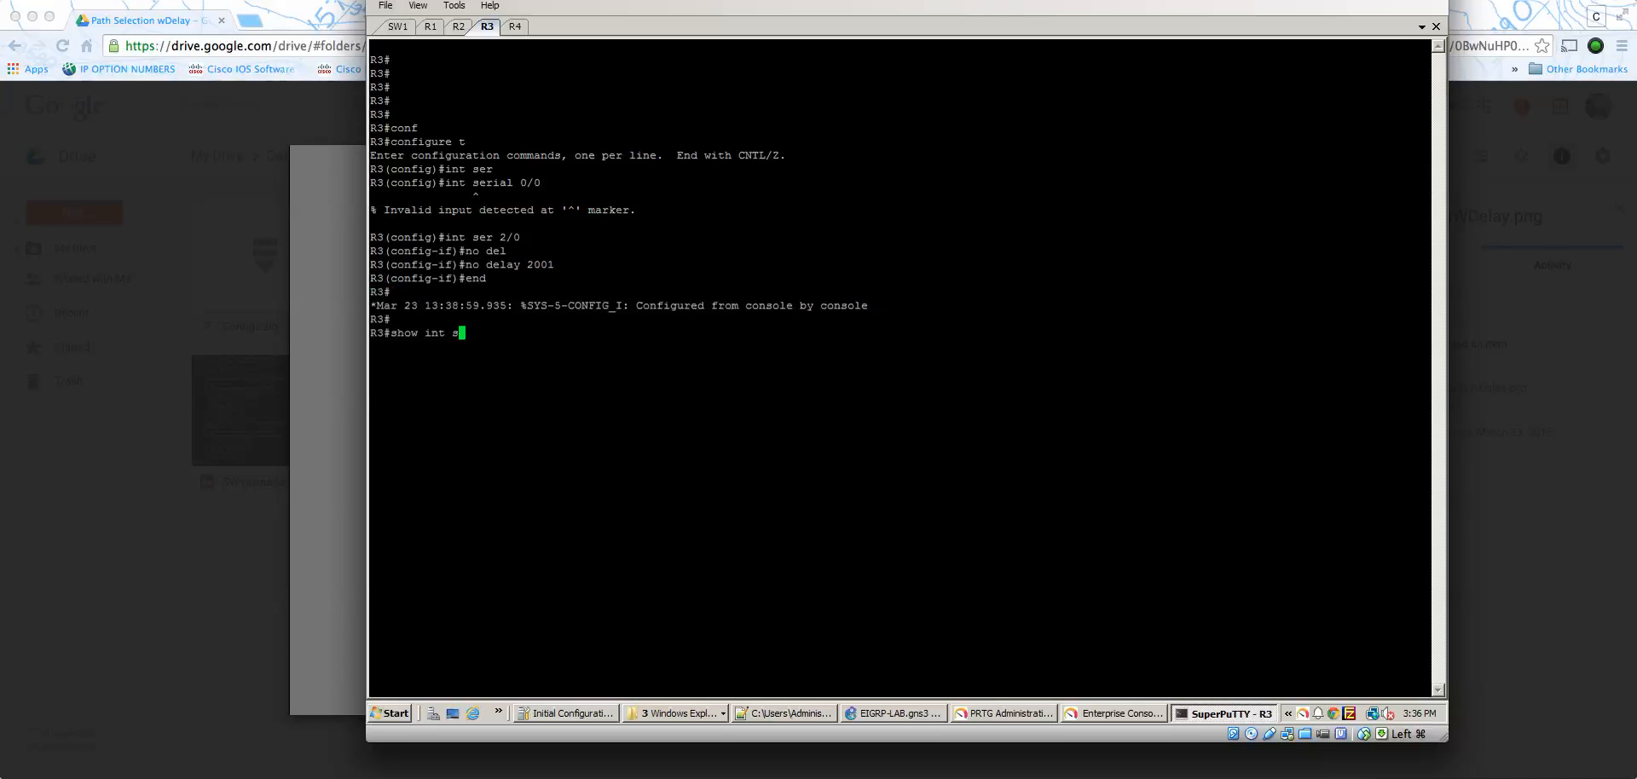
type("eth 0/0 | inc DLY")
key("Return")
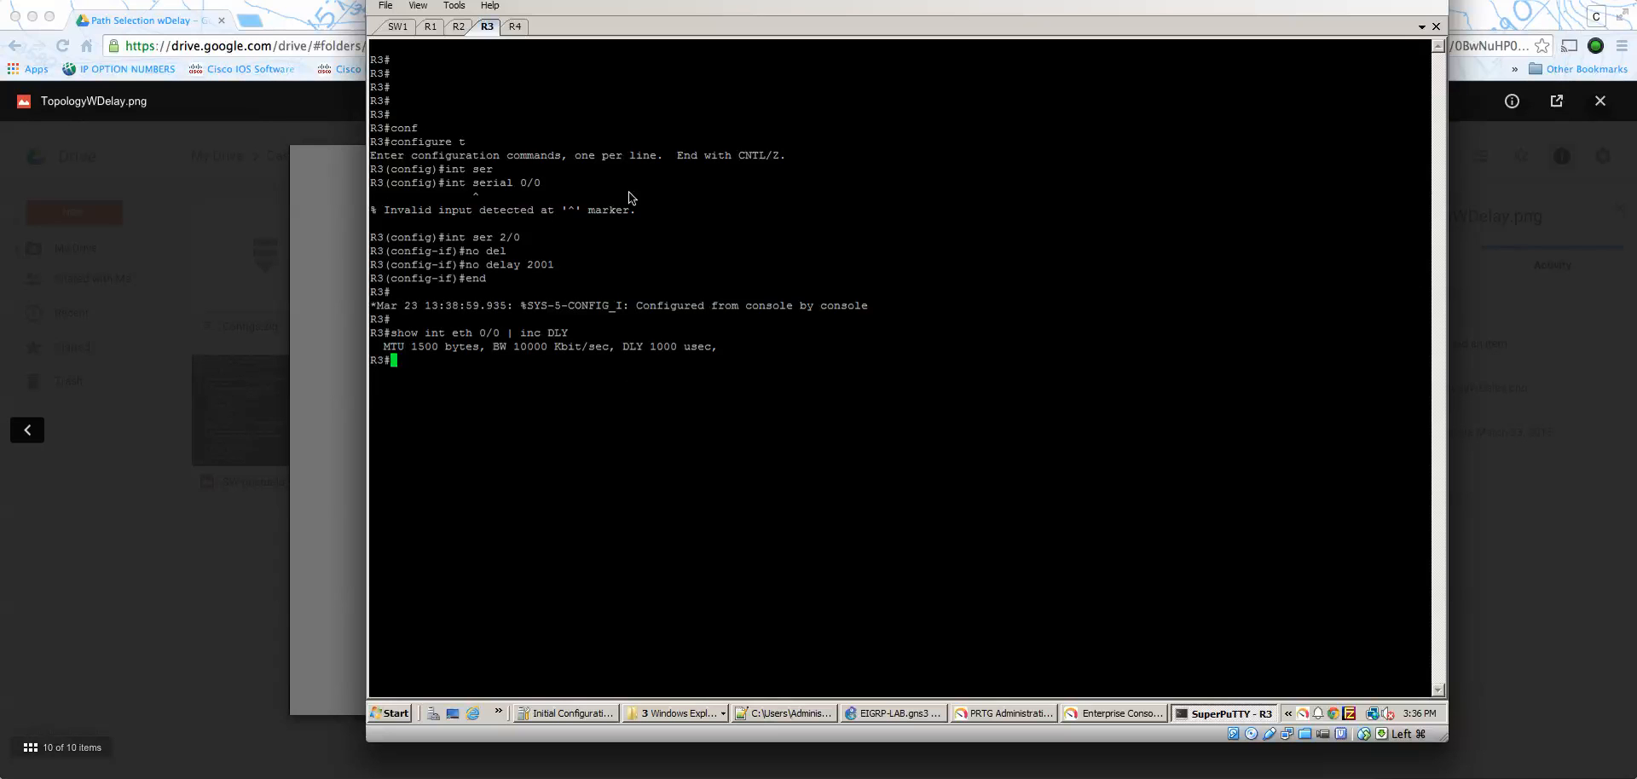
- Return to the R2 session and highlight the DLY value in its Ethernet 0/0 output
left_click(466, 28)
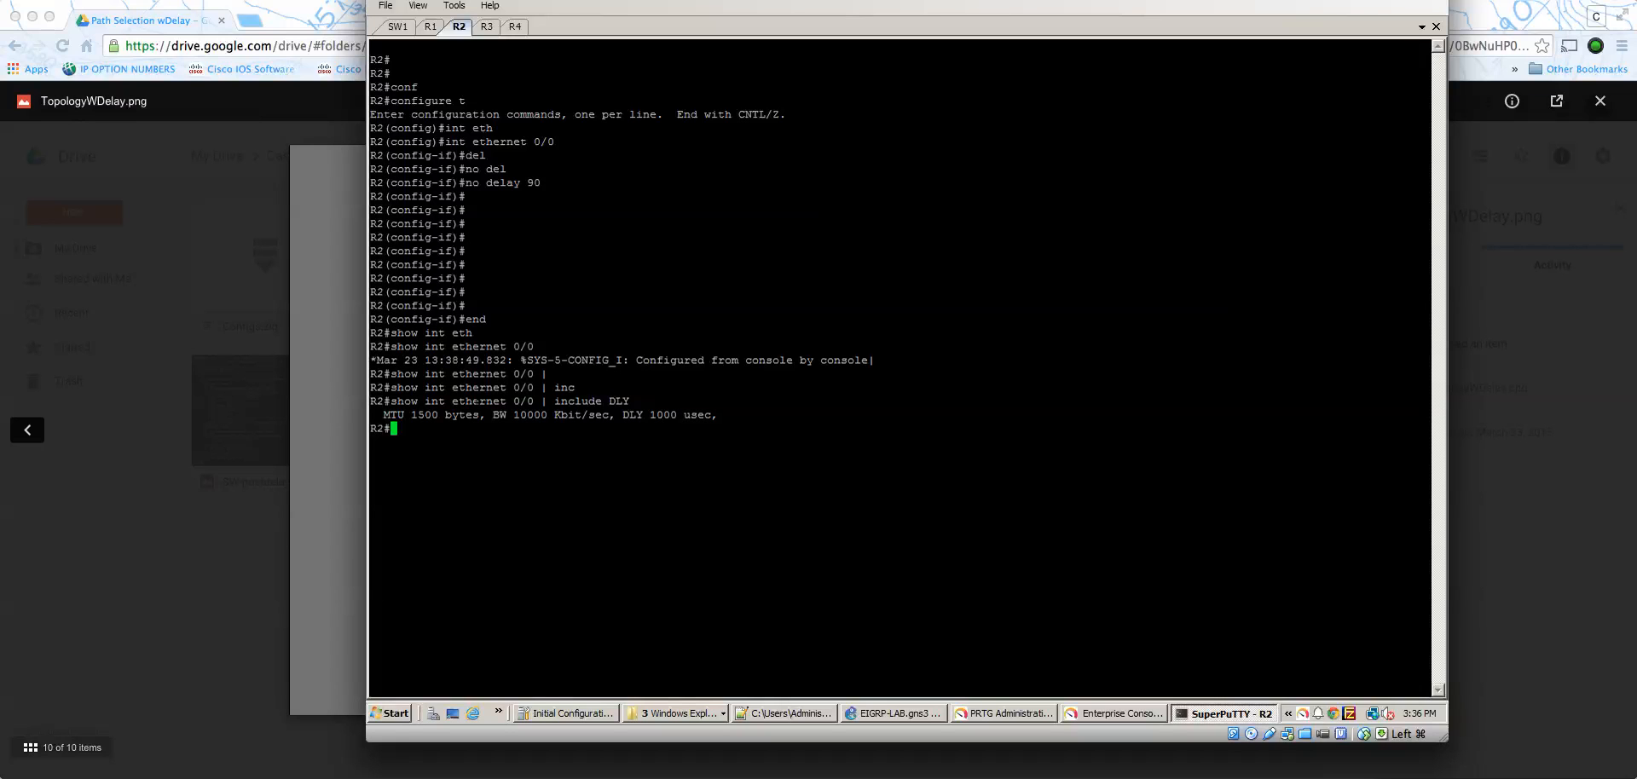
left_click_drag(677, 415, 625, 416)
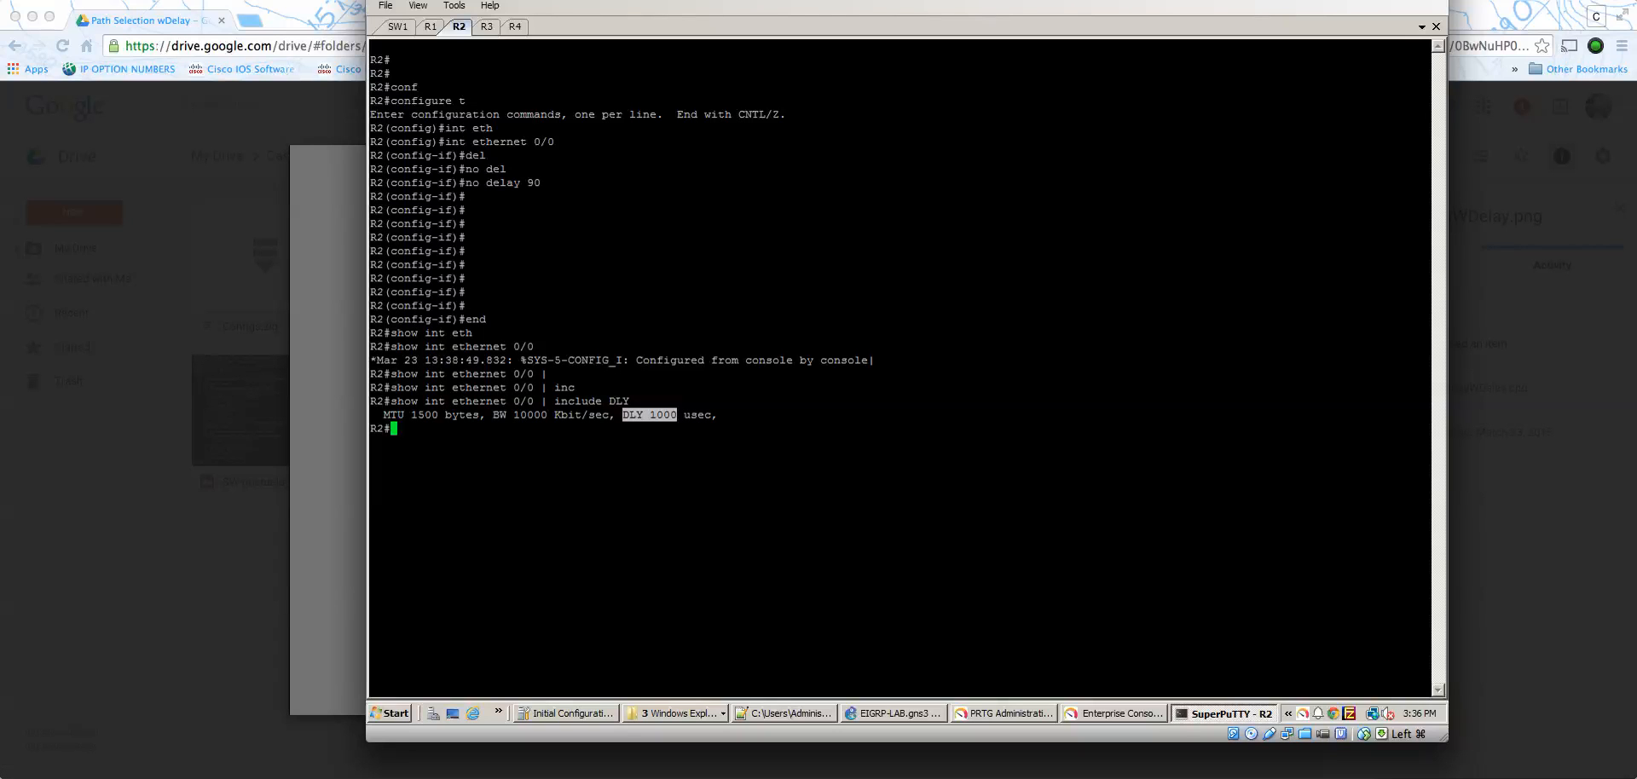
left_click(625, 416)
- Enter global configuration mode on R2 from the terminal
type("conf")
key("Tab")
type("nt")
key("BackSpace")
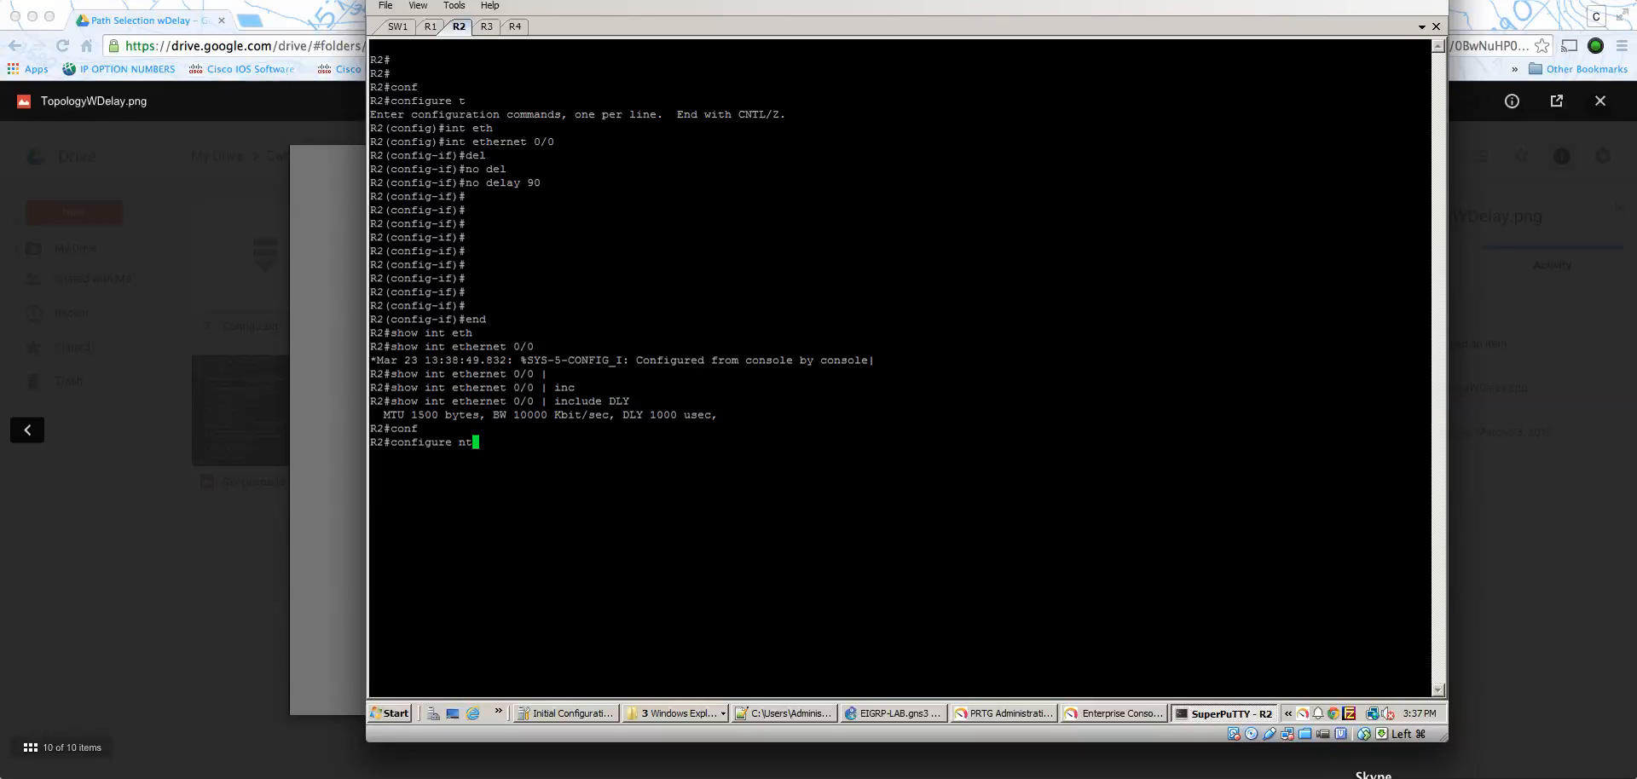
key("BackSpace")
key("BackSpace")
key("BackSpace")
key("BackSpace")
type("t")
key("Return")
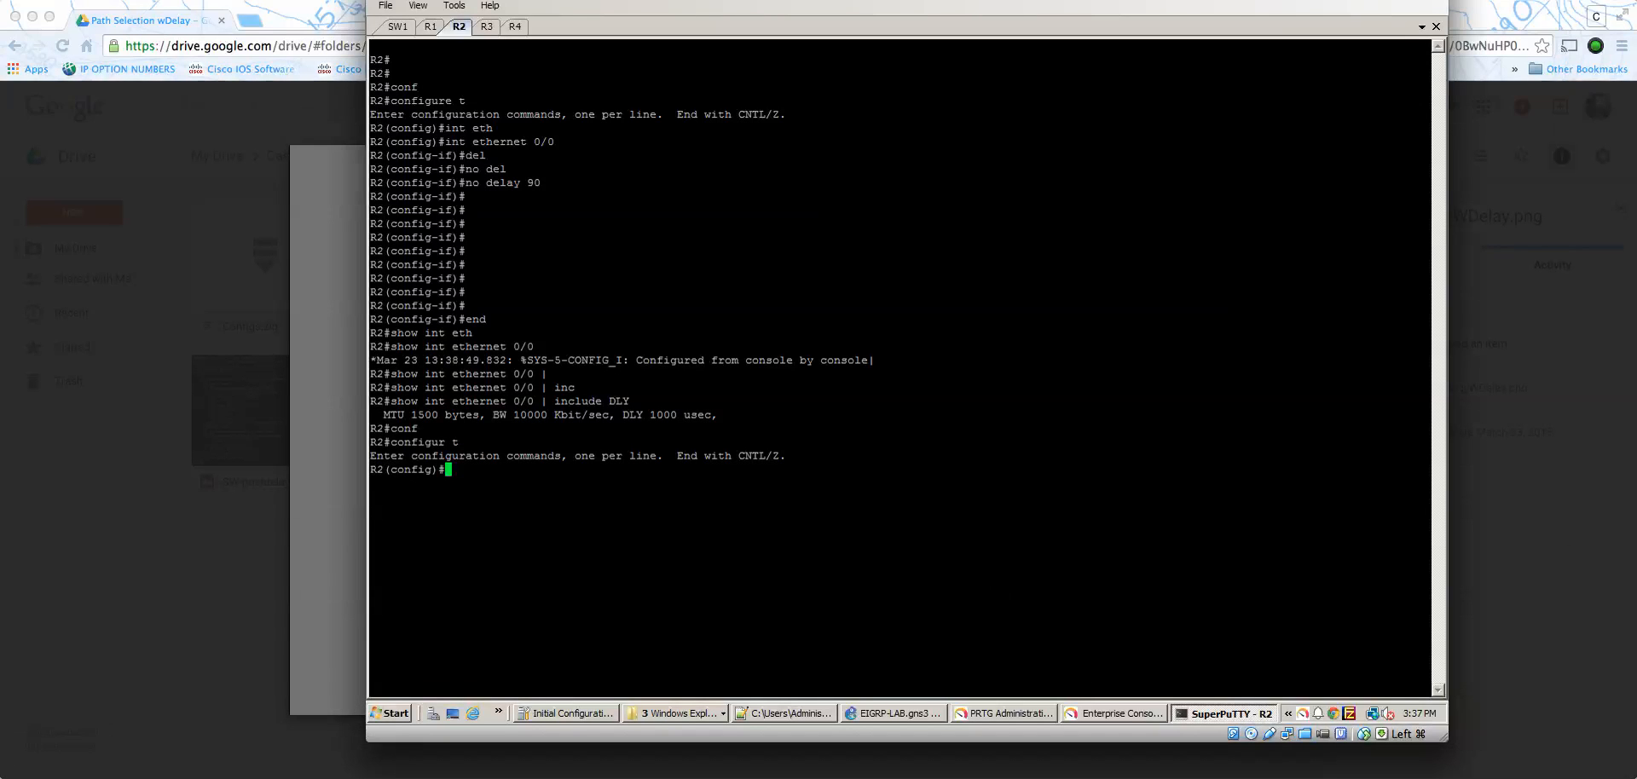
- Set the delay of interface Ethernet 0/0 on R2 to 90 tens of microseconds, checking the allowed range first
type("int eth")
key("Tab")
type("0/0")
key("Return")
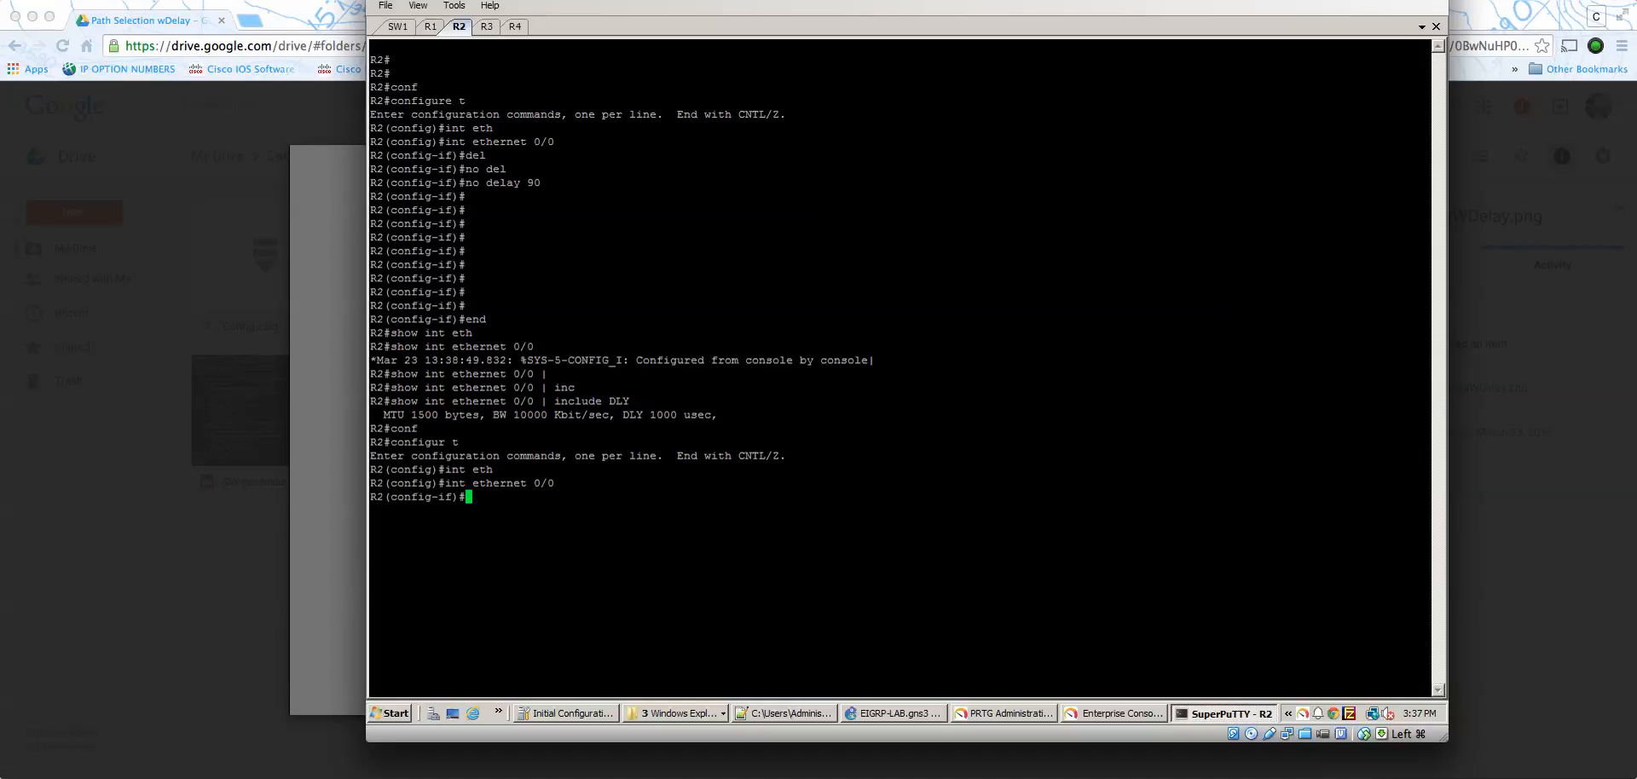
type("del")
key("Tab")
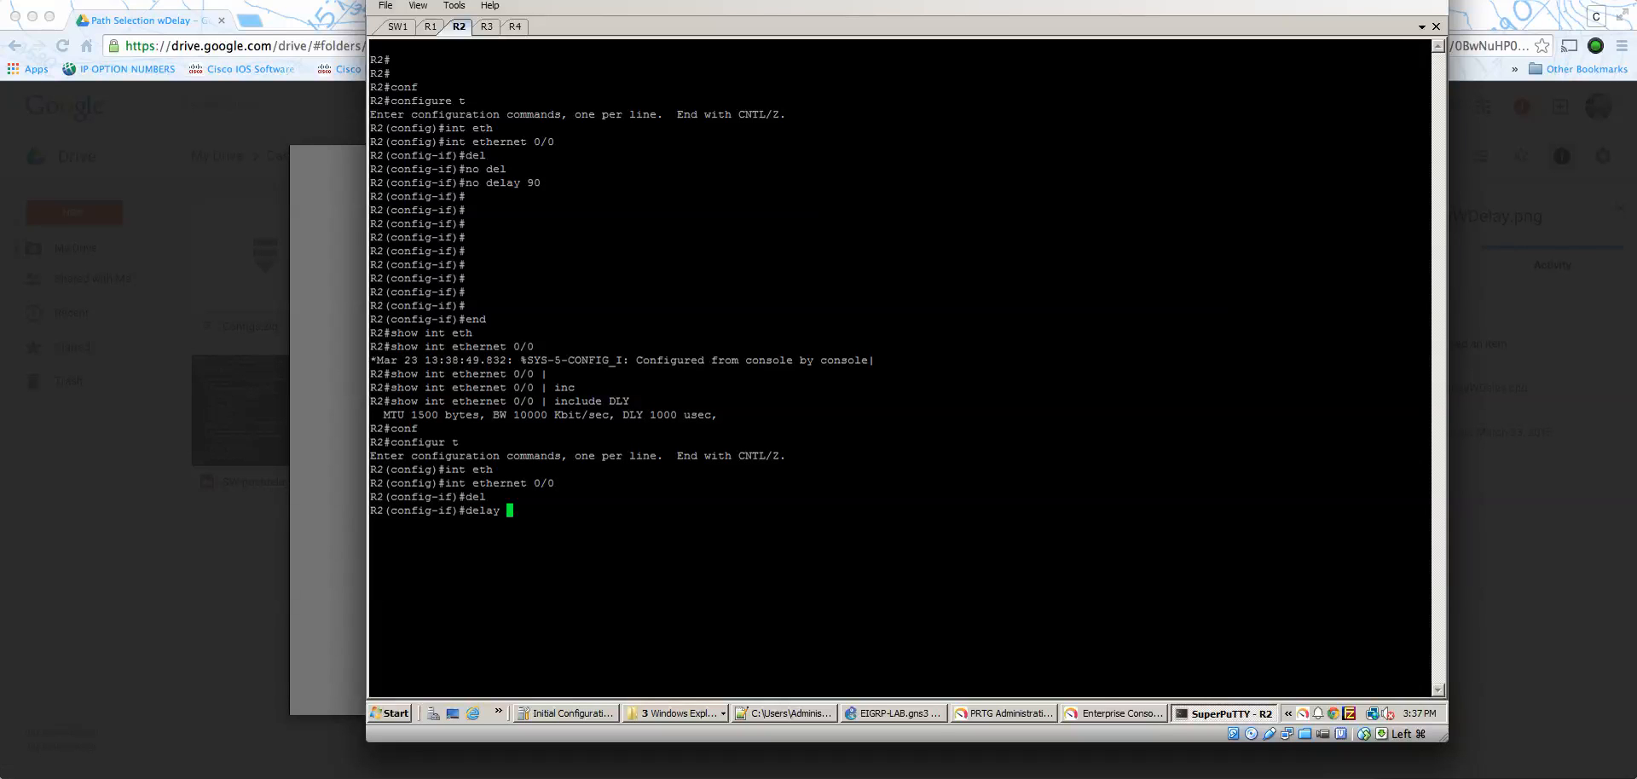
type("?")
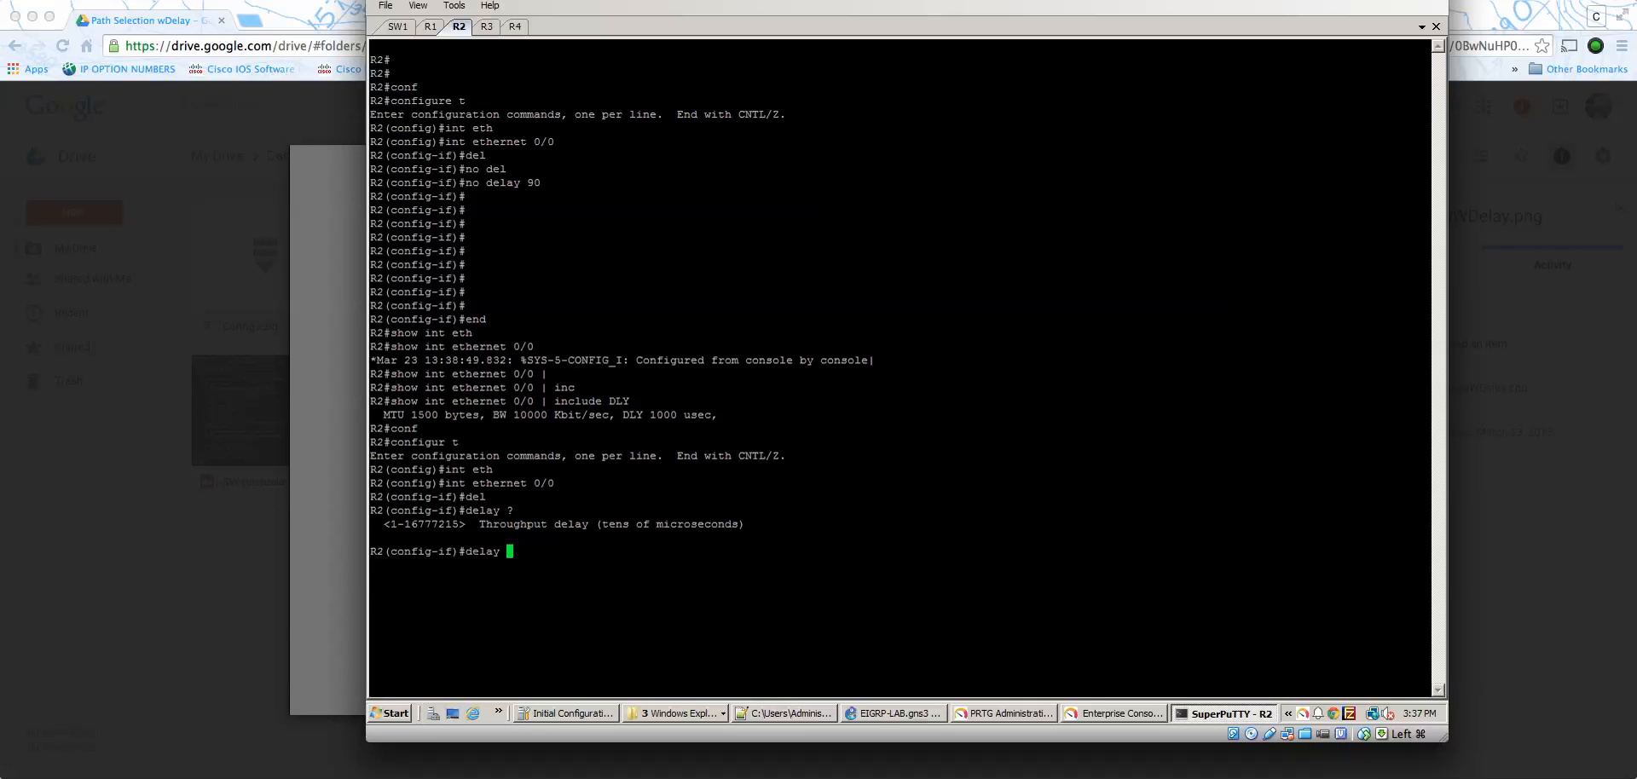
type("90")
key("Return")
- Switch to the R1 session and display its complete IP routing table
left_click(433, 27)
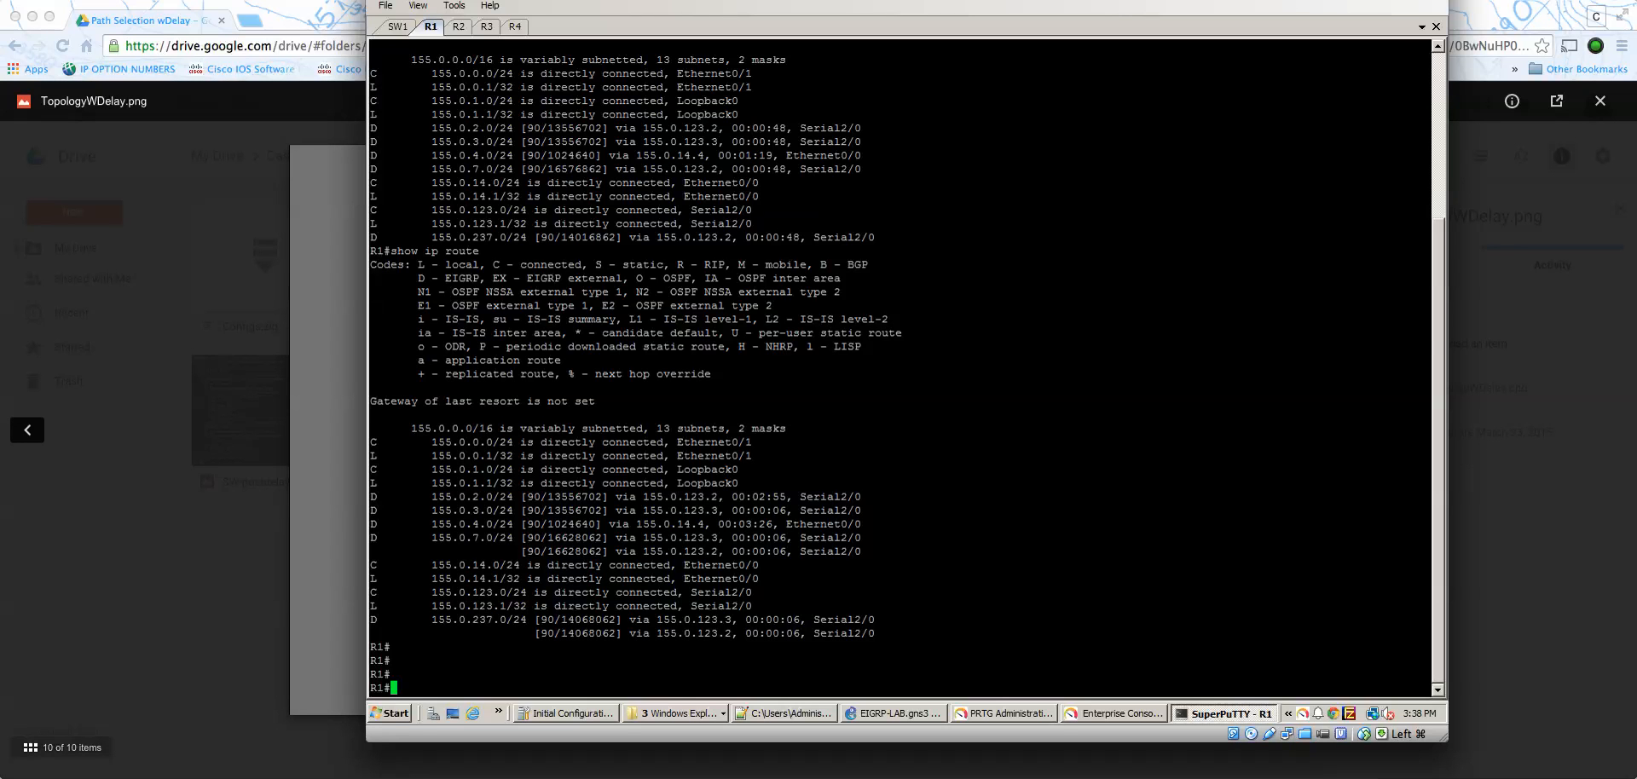
key("Up")
key("Return")
key("Up")
key("Return")
type("show ip rou")
key("Tab")
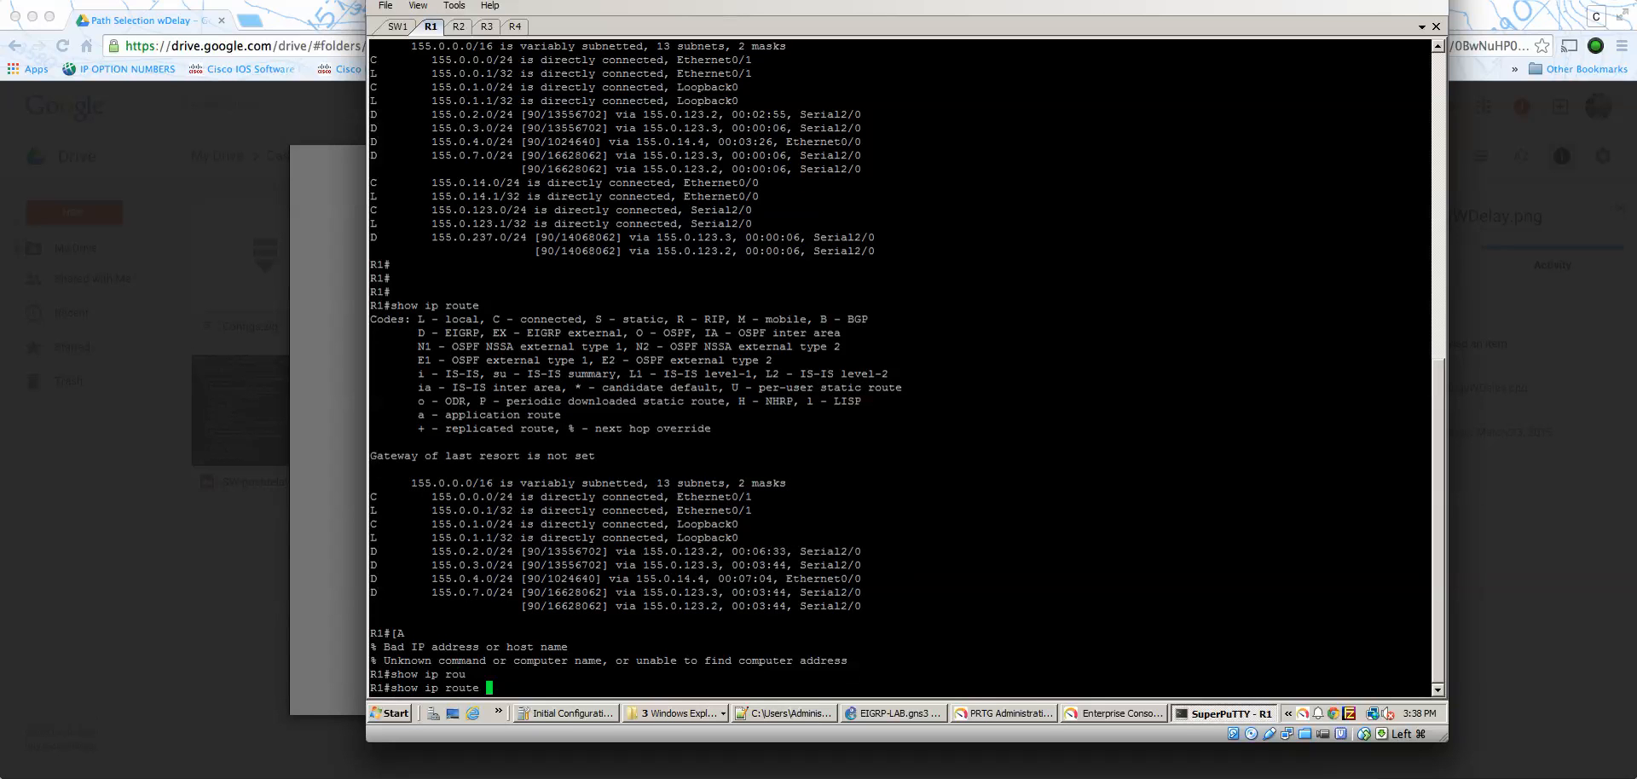
key("Return")
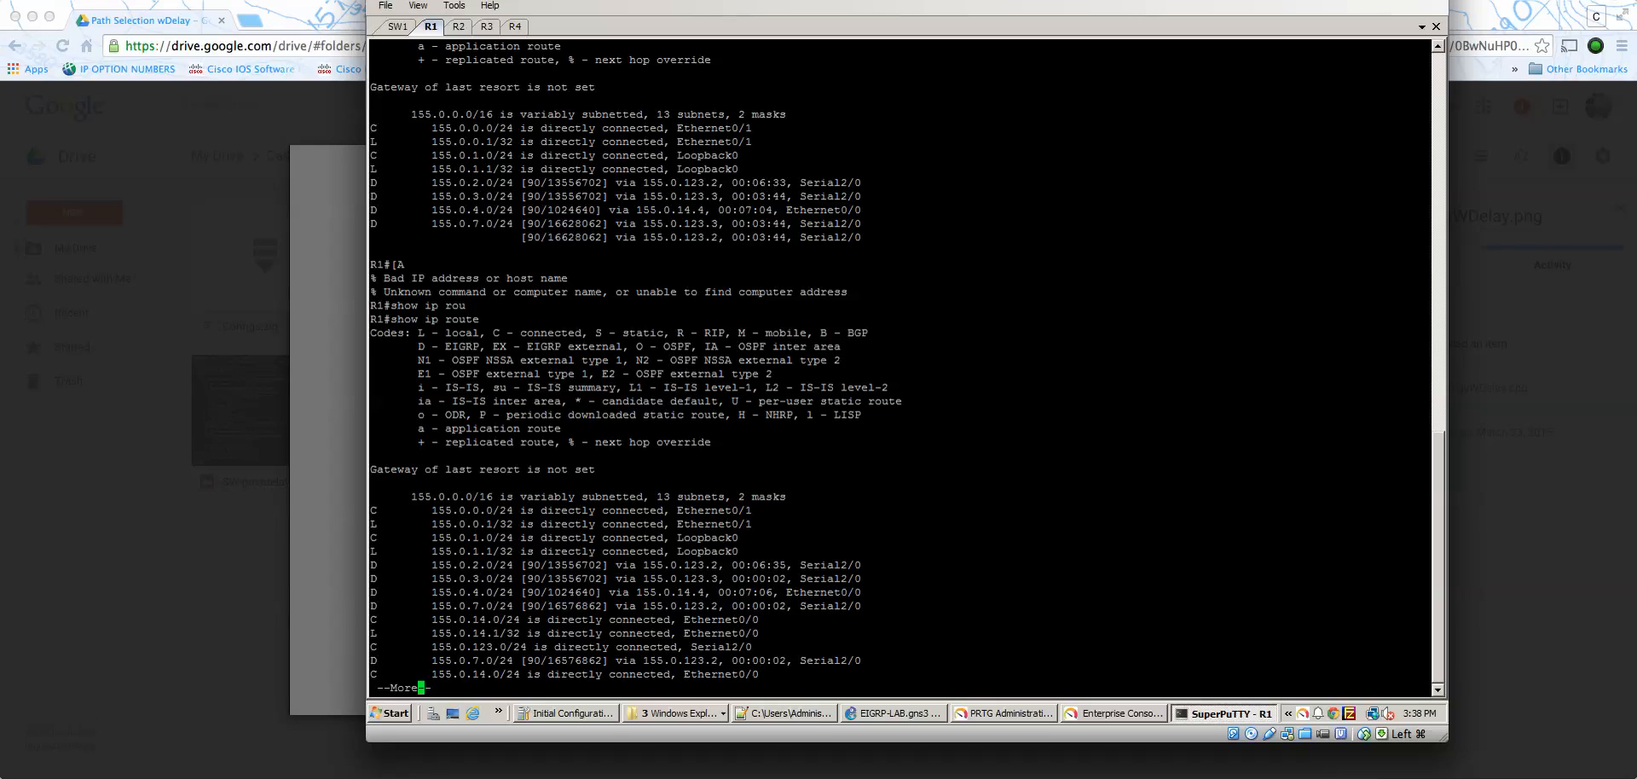
key("space")
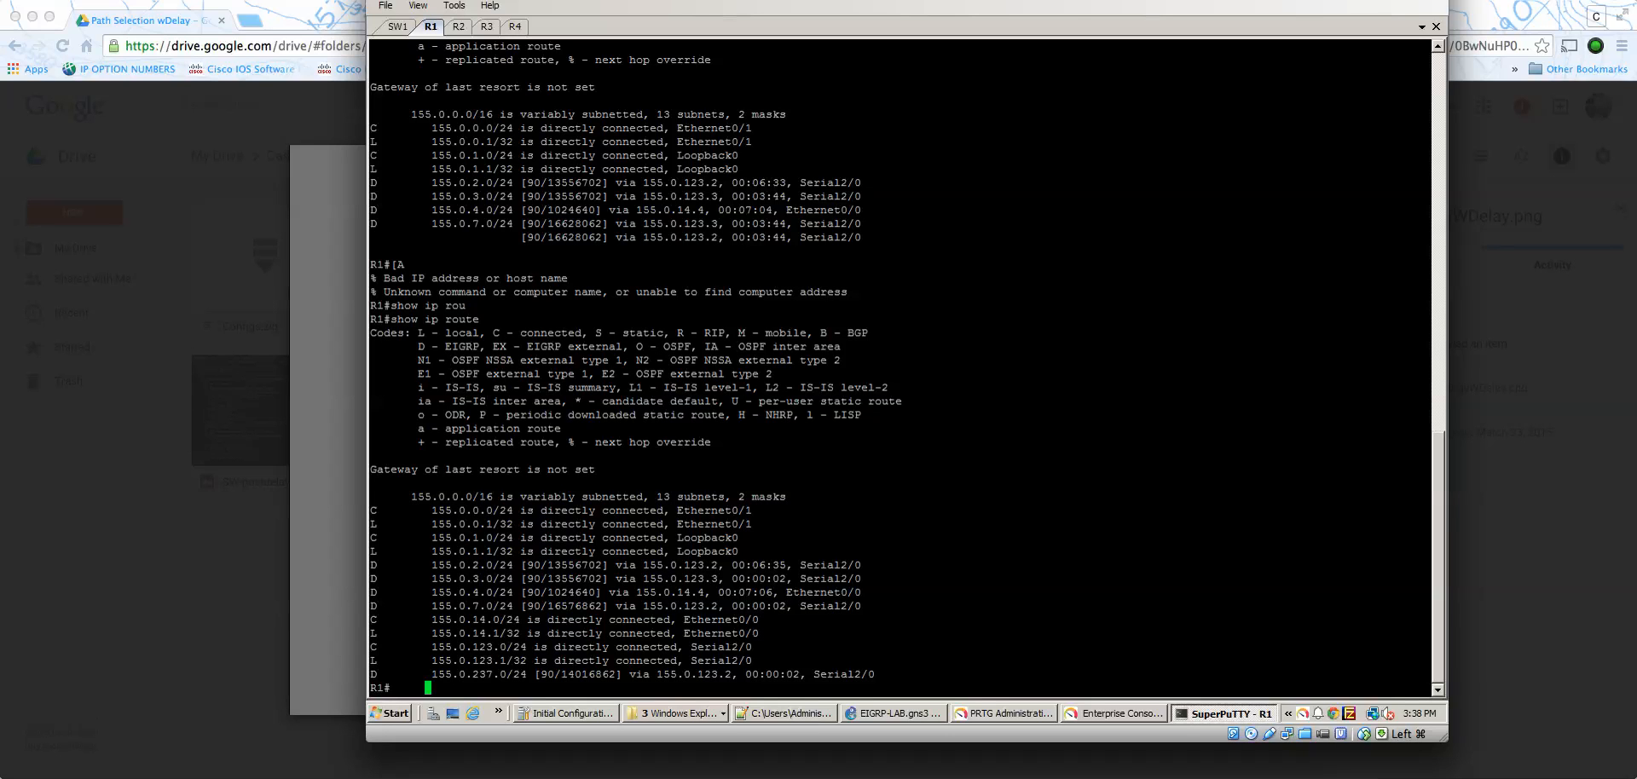
- Try to display the EIGRP topology entry on R1 using the prefix 155.0.7./24
key("Up")
key("BackSpace")
key("BackSpace")
key("BackSpace")
key("BackSpace")
key("BackSpace")
key("BackSpace")
type("ei")
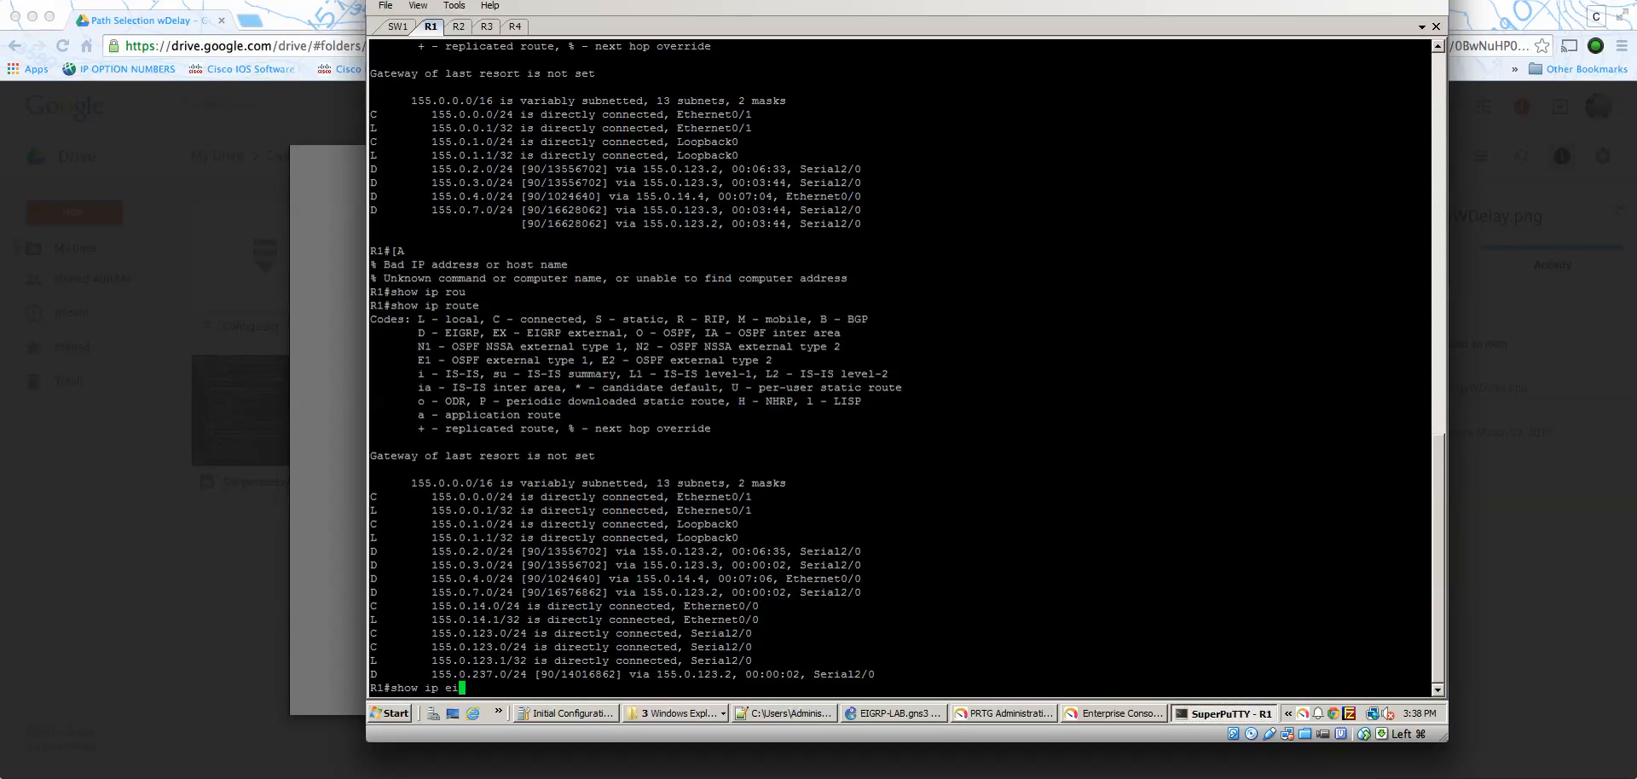
key("Tab")
type("t")
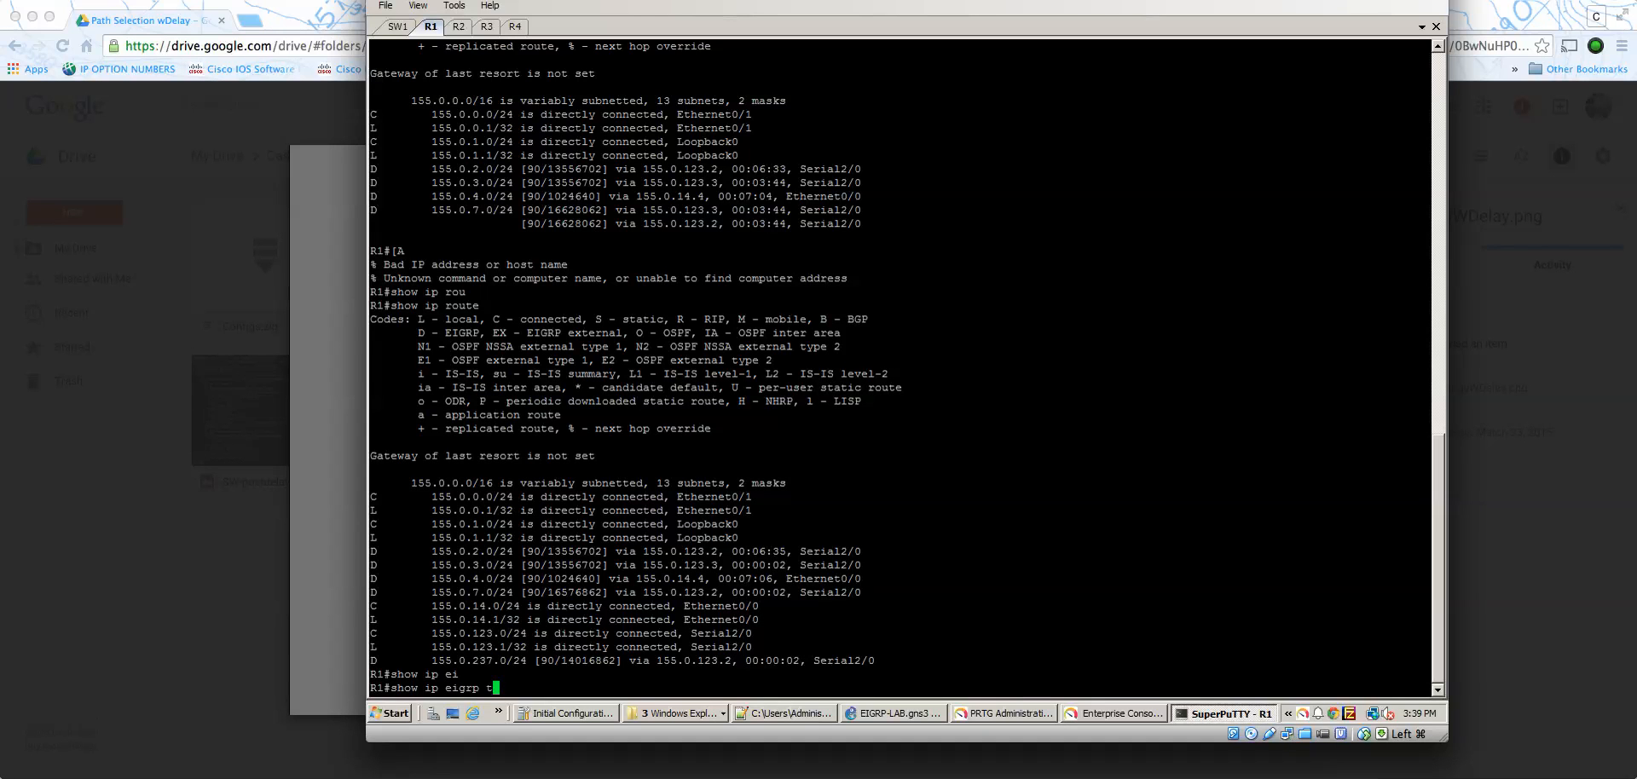
type("op")
key("ctrl+a")
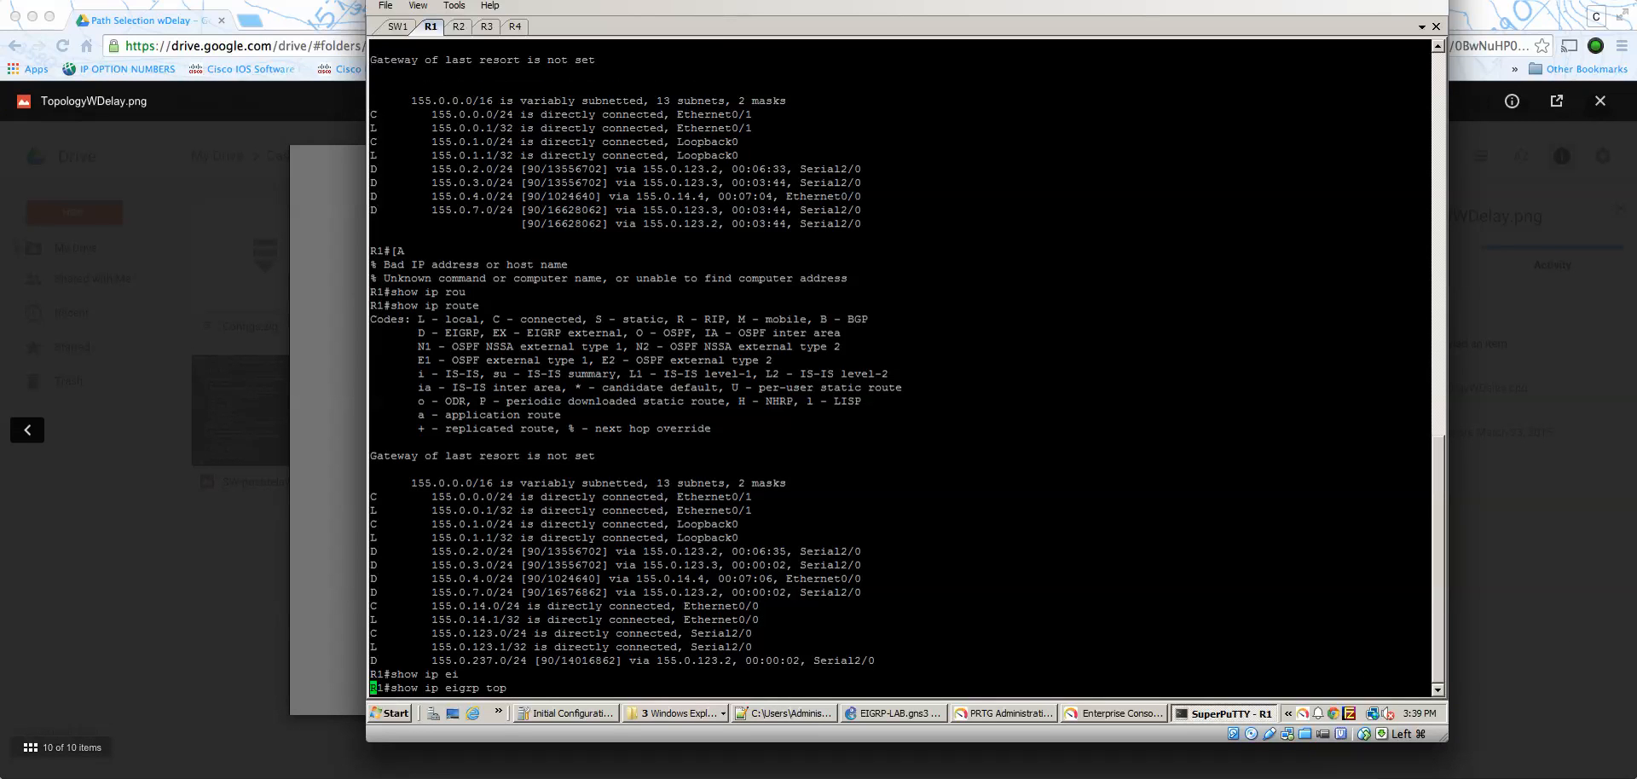
key("Tab")
type("155.")
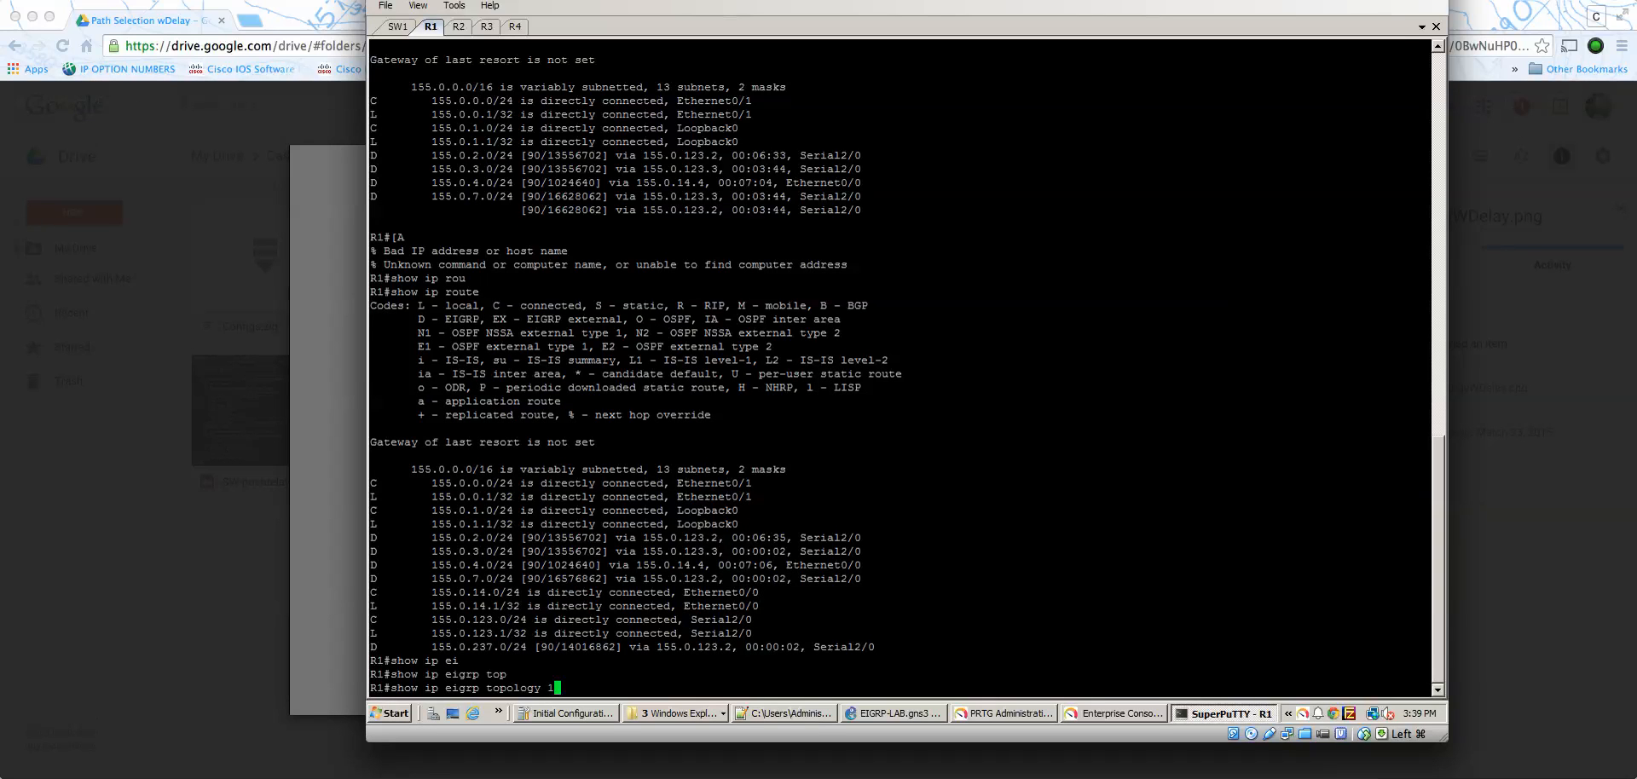
key("BackSpace")
key("BackSpace")
type(".0.7./24")
key("Return")
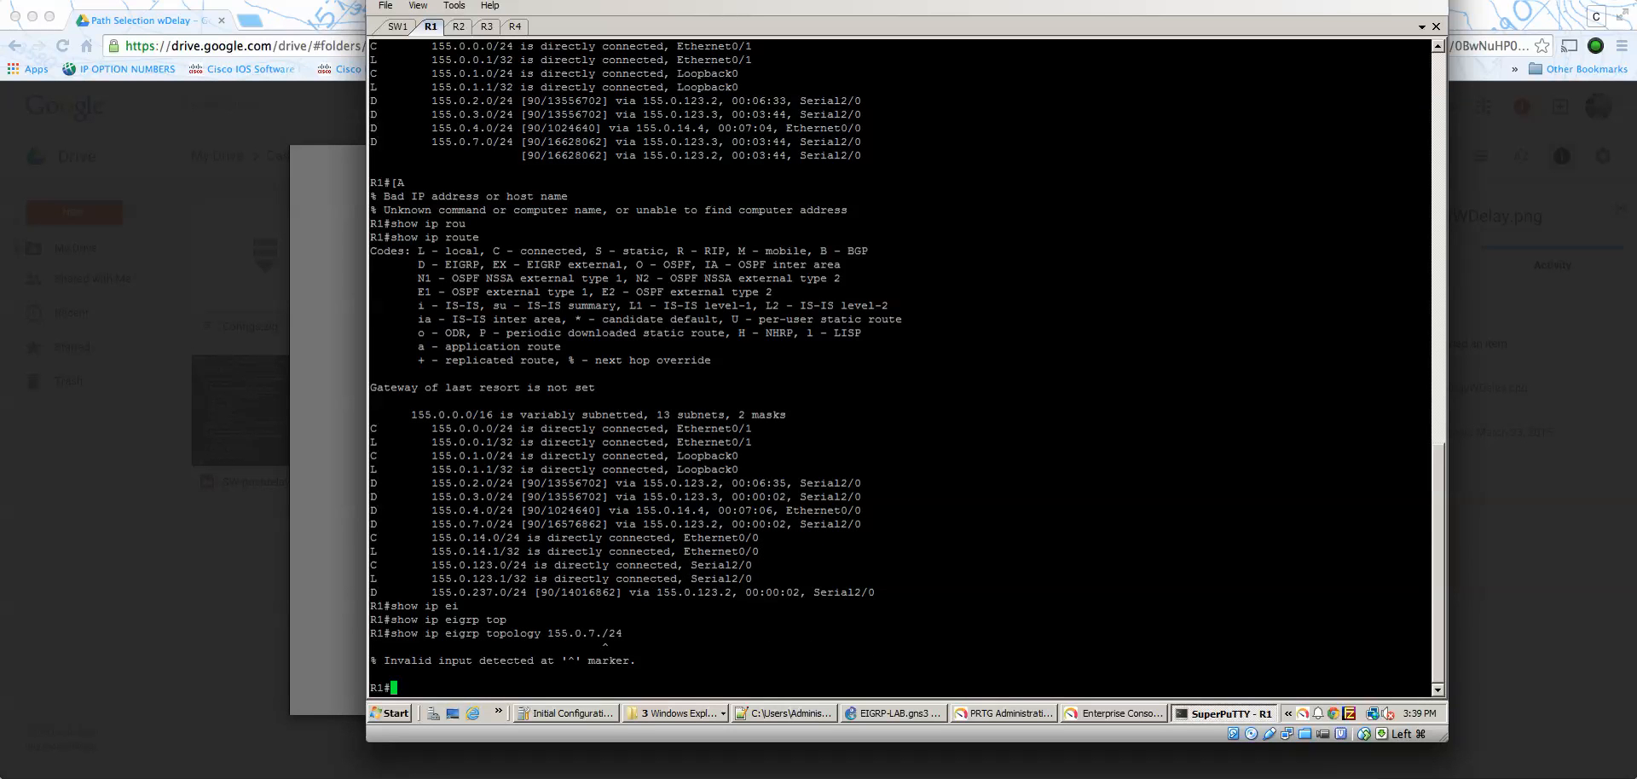
- Correct the prefix in the last command to 155.0.7.0/24 and display the complete EIGRP topology entry
key("Up")
key("Left")
key("Left")
key("Left")
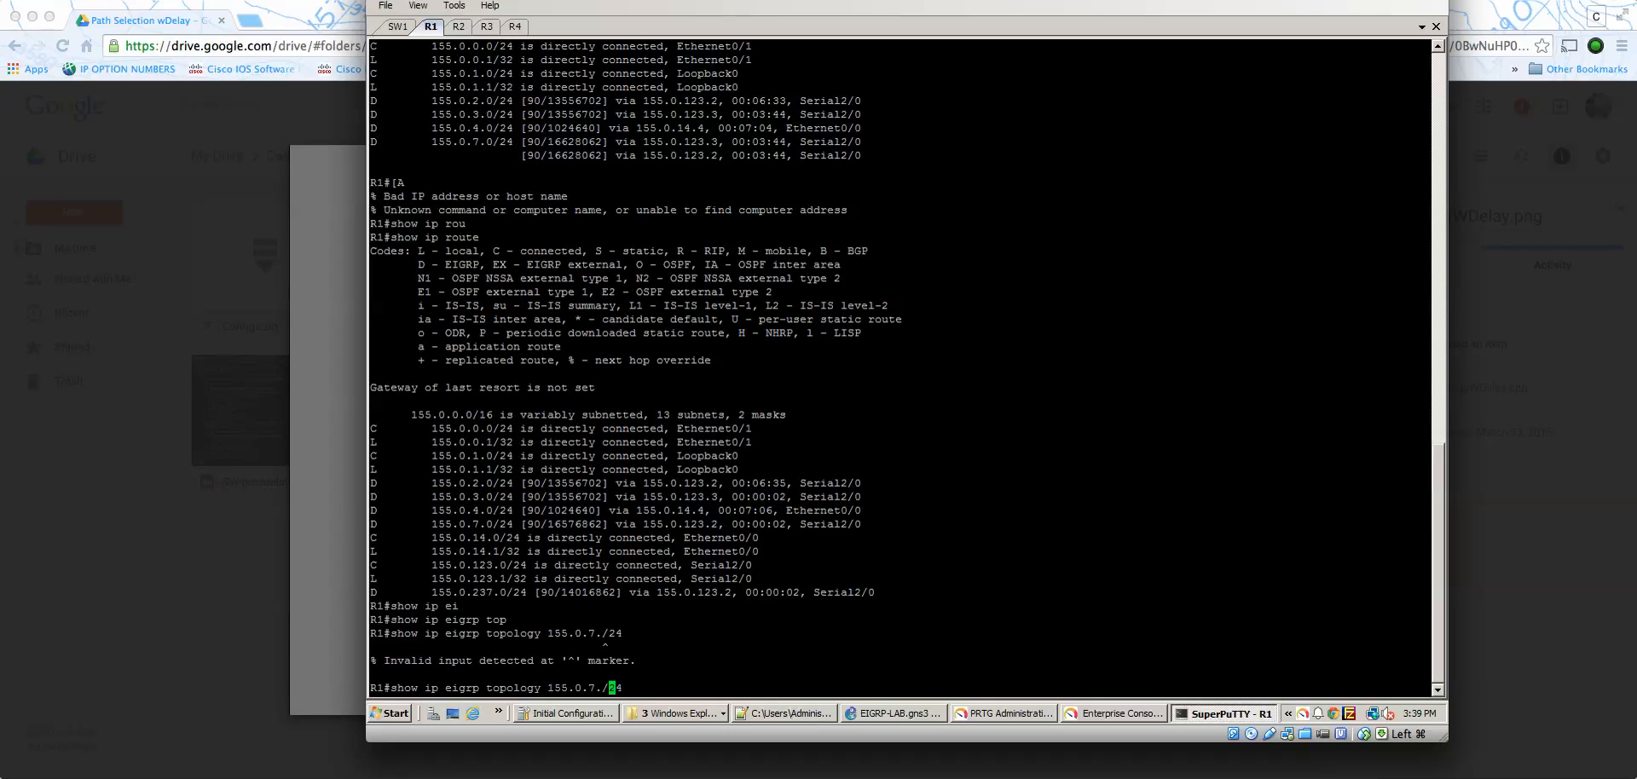
type("0")
key("ctrl+a")
key("Return")
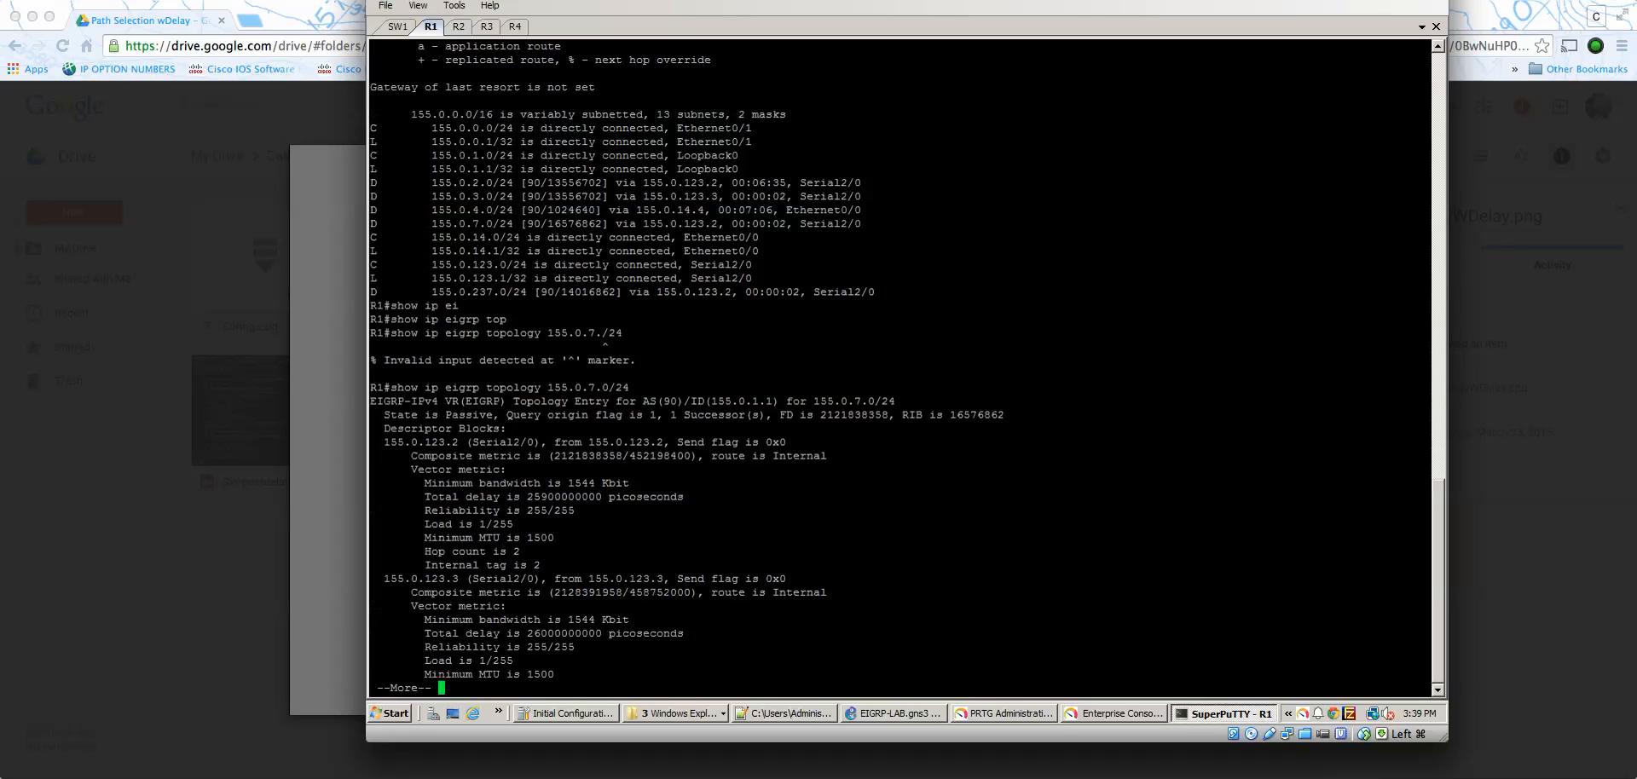
key("space")
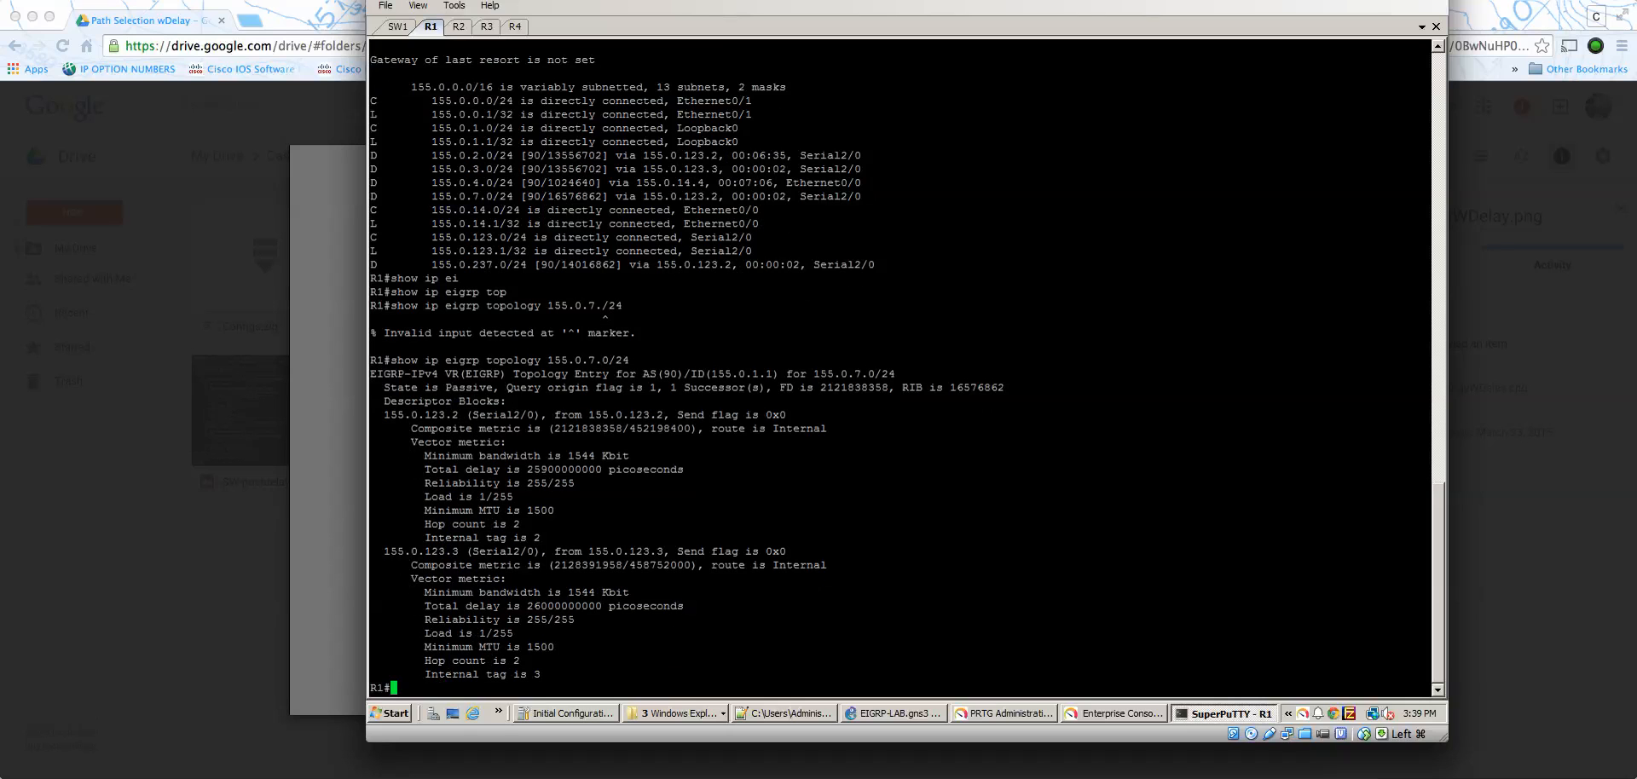